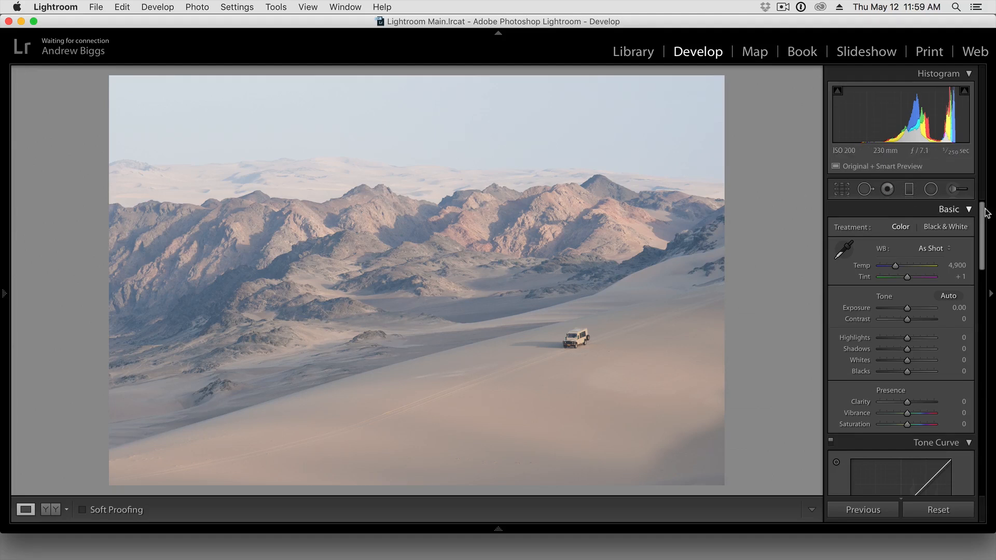
- Examine the profile options in Lens Corrections, including Enable Profile Corrections
drag(982, 209, 993, 435)
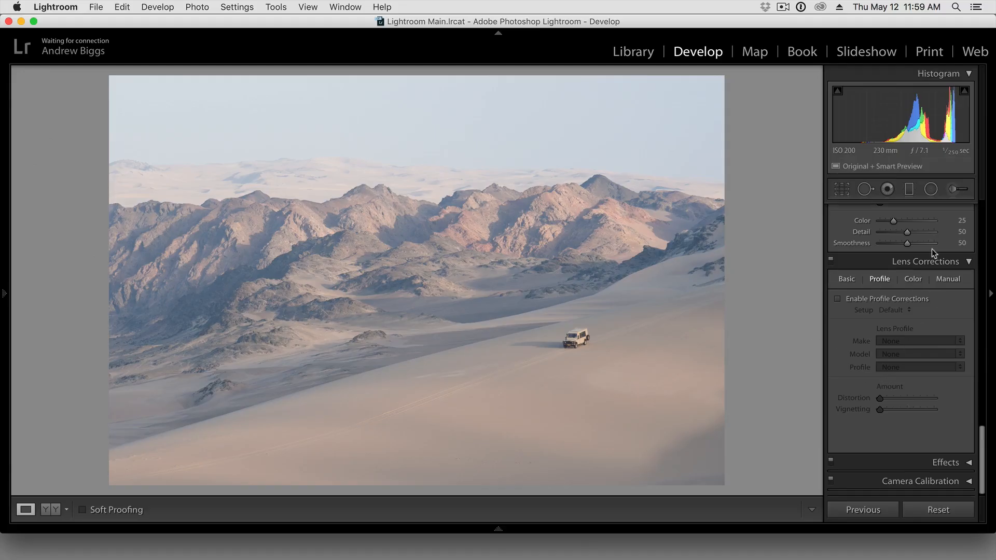
click(880, 304)
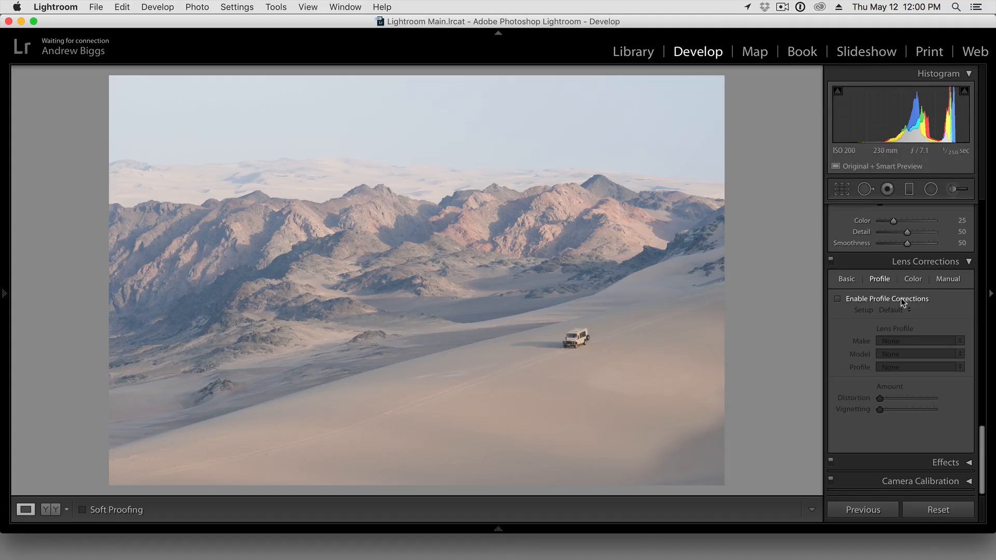
drag(980, 441, 984, 210)
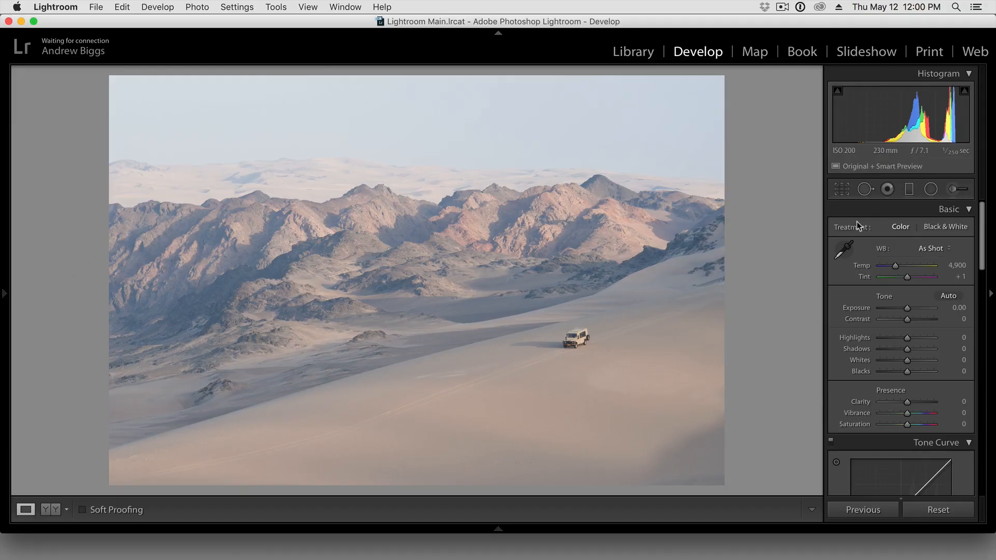
- Crop the desert photo slightly inward from its lower-right corner with the aspect ratio locked
click(840, 190)
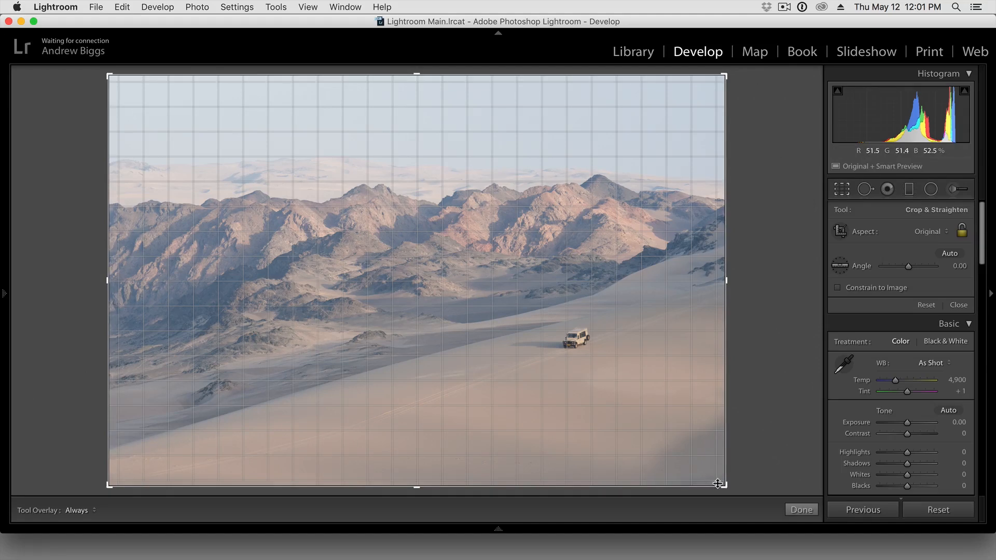
drag(721, 483, 720, 456)
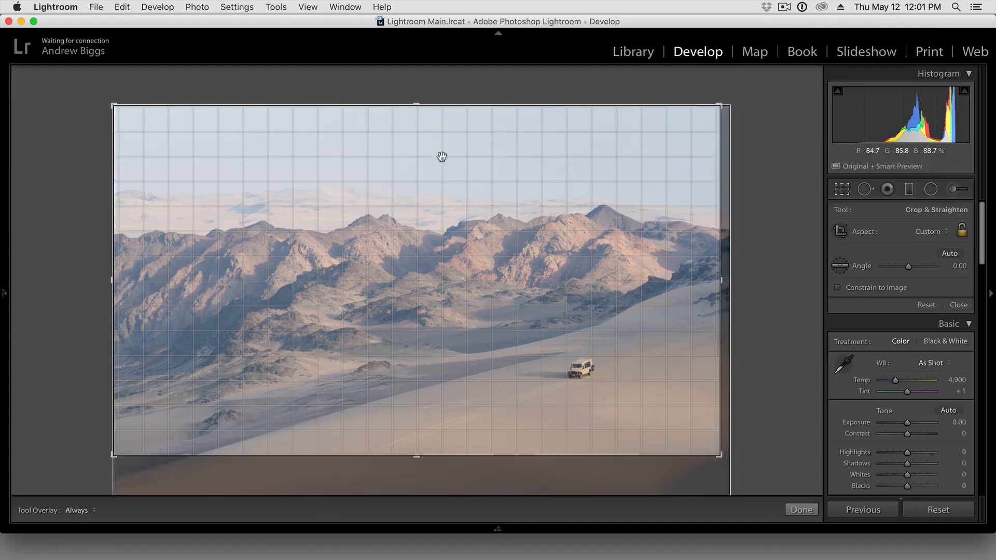
mouse_move(719, 455)
mouse_down()
mouse_move(725, 483)
mouse_move(719, 468)
mouse_up()
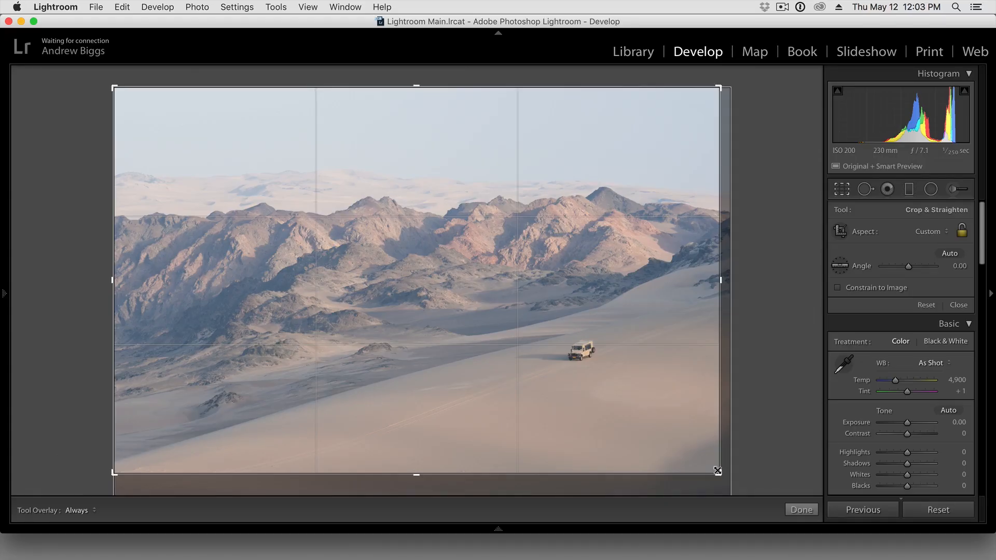
- Cycle through the crop guide overlays, from rule of thirds through the diagonal guides to the grid
key(o)
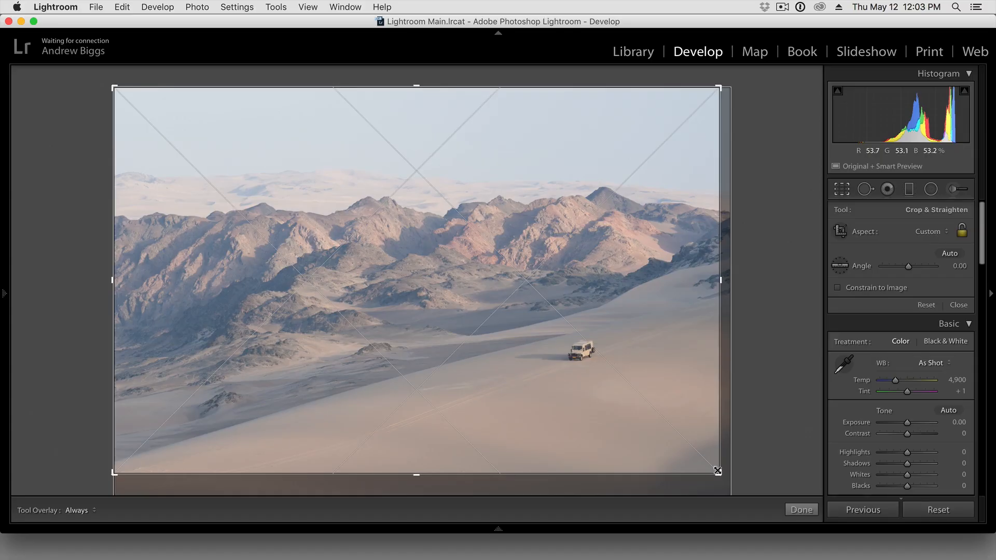
key(o)
key(o)
key(o)
key(o)
key(o)
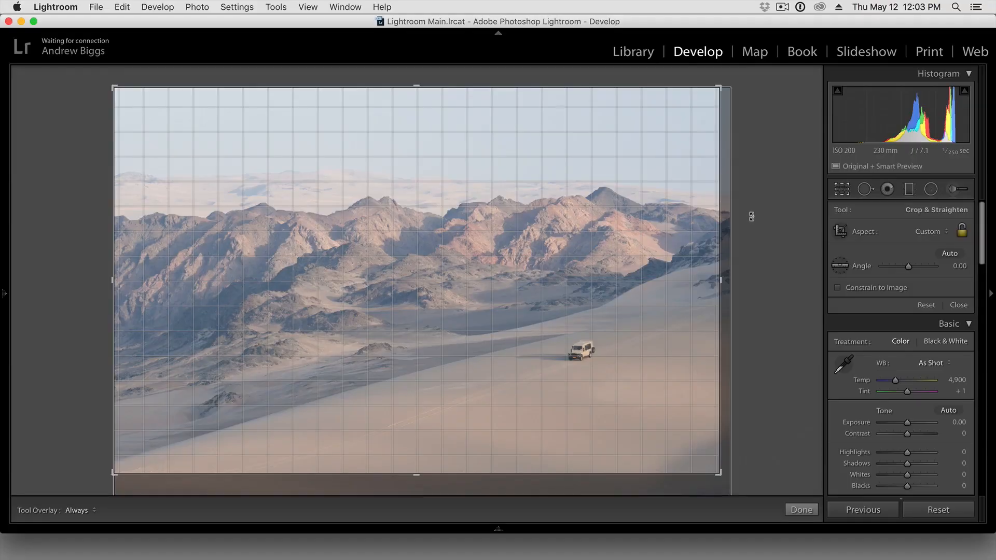
- Straighten the photo by rotating it and tracing the horizon with the Straighten tool, finishing at an angle of about -0.45
mouse_move(755, 218)
mouse_down()
mouse_move(756, 203)
mouse_move(759, 211)
mouse_up()
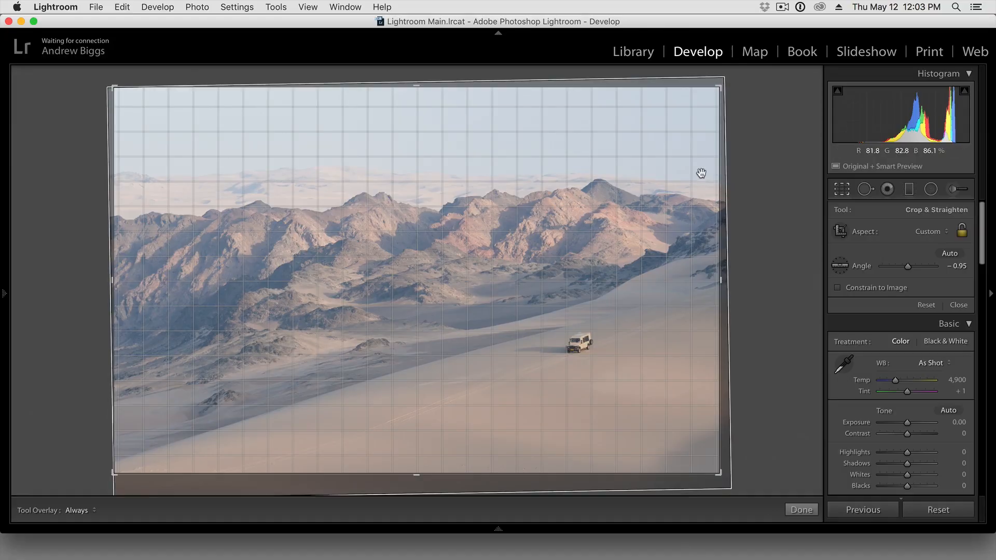
drag(707, 185, 418, 171)
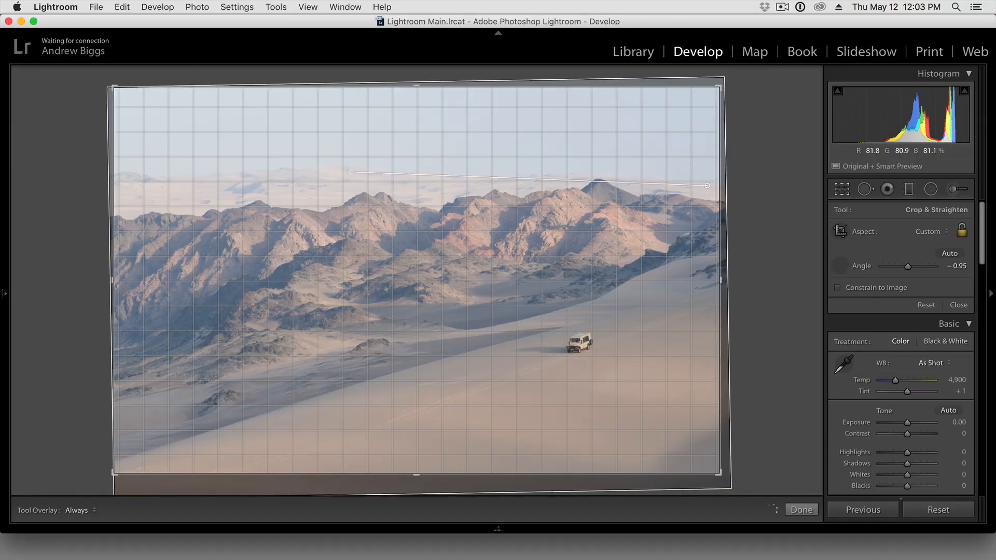
drag(160, 167, 125, 175)
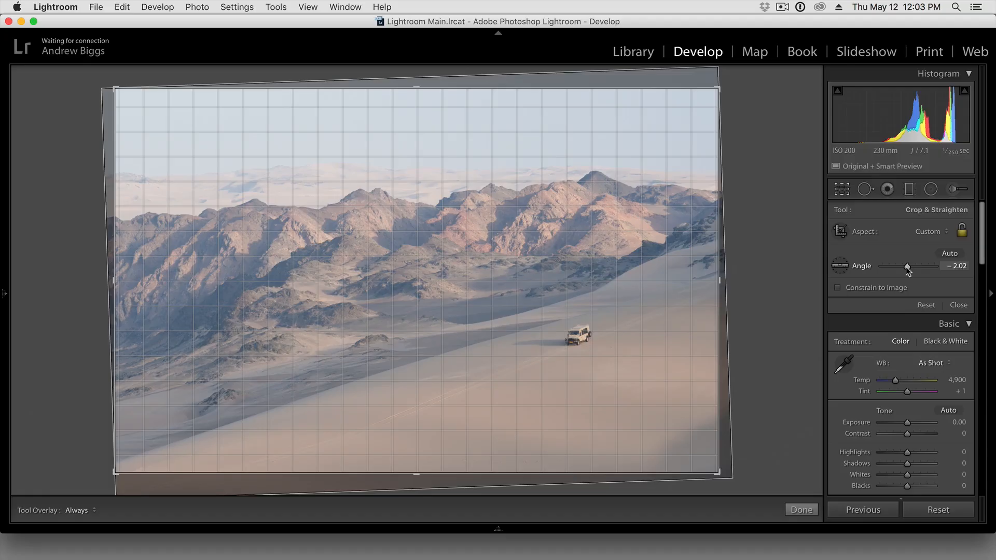
drag(781, 218, 787, 226)
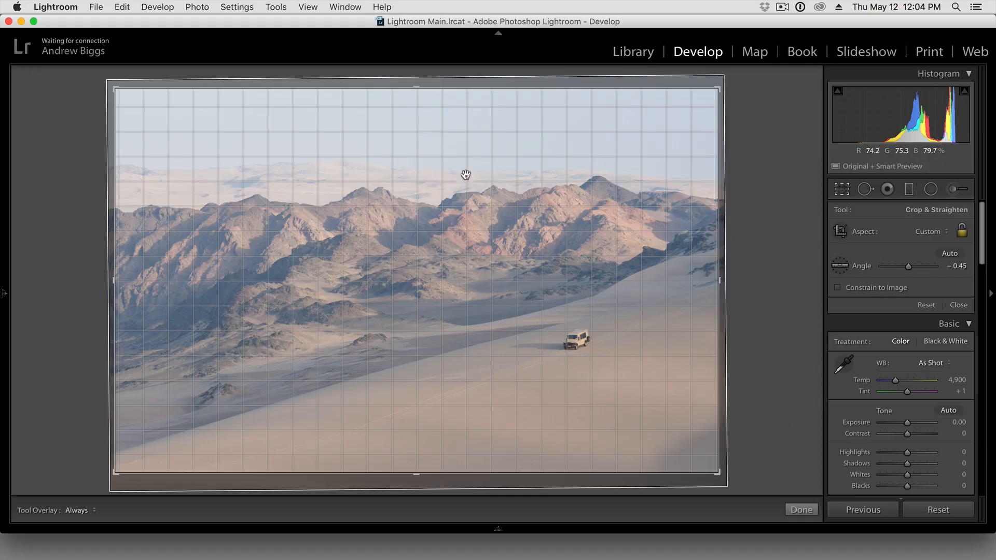
- Reset the crop and rotation to the original framing and exit the Crop tool
key(alt)
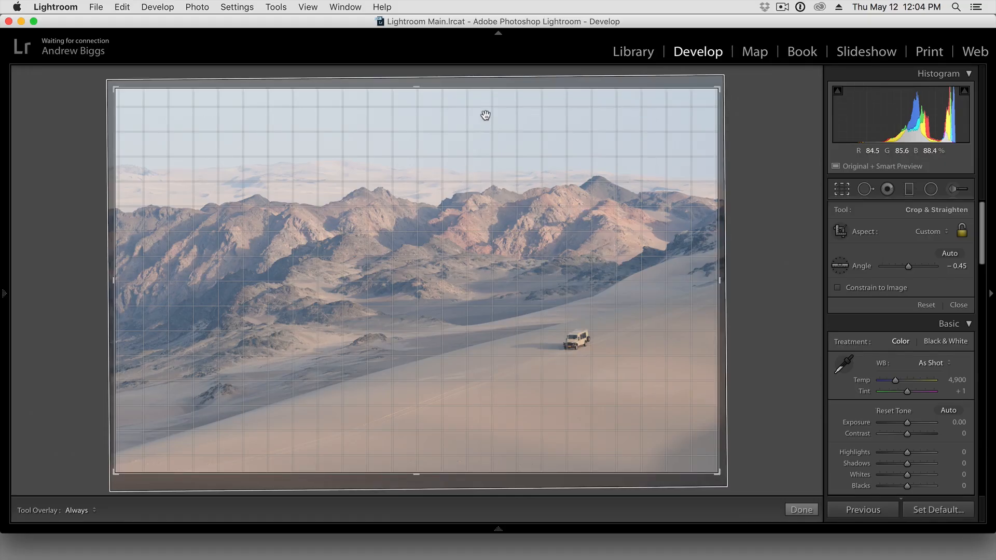
right_click(486, 115)
click(521, 122)
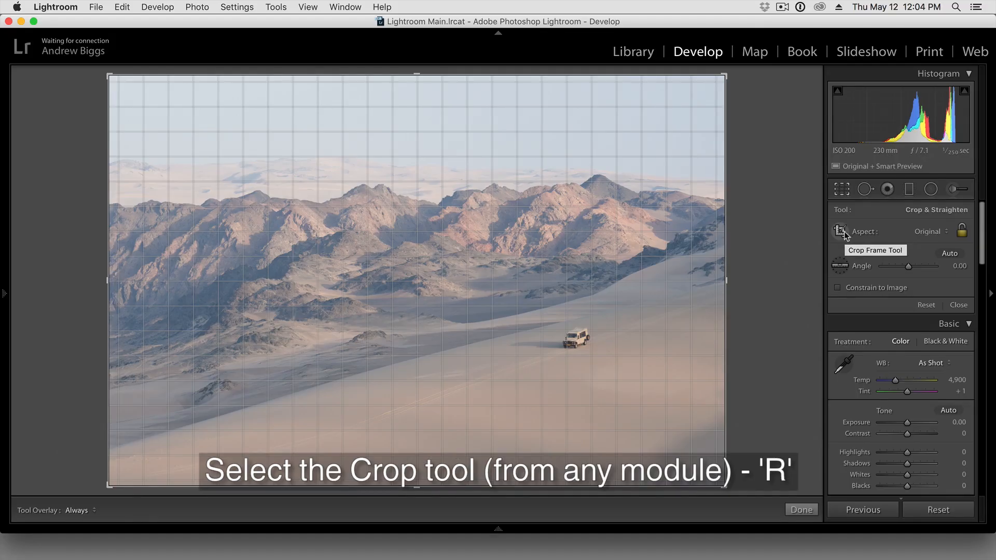
key(r)
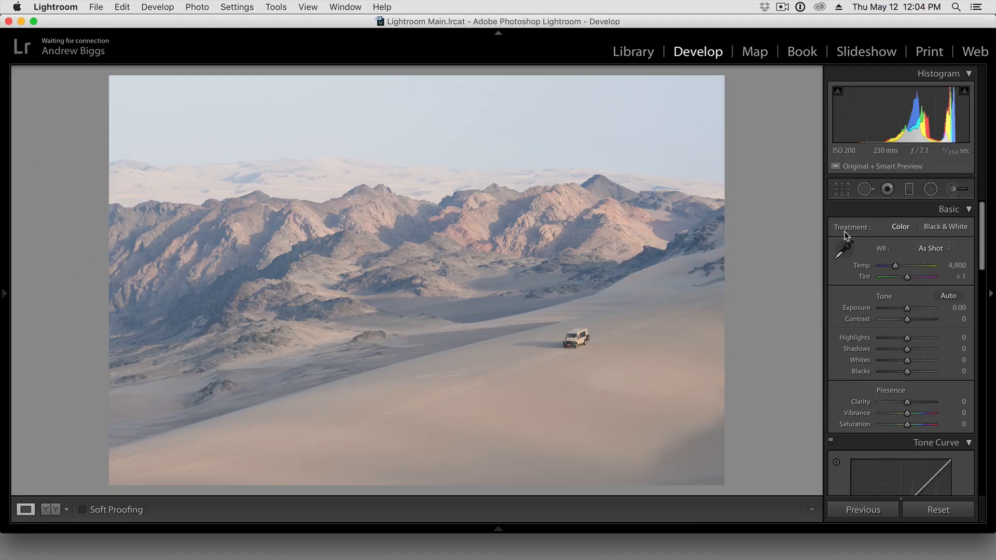
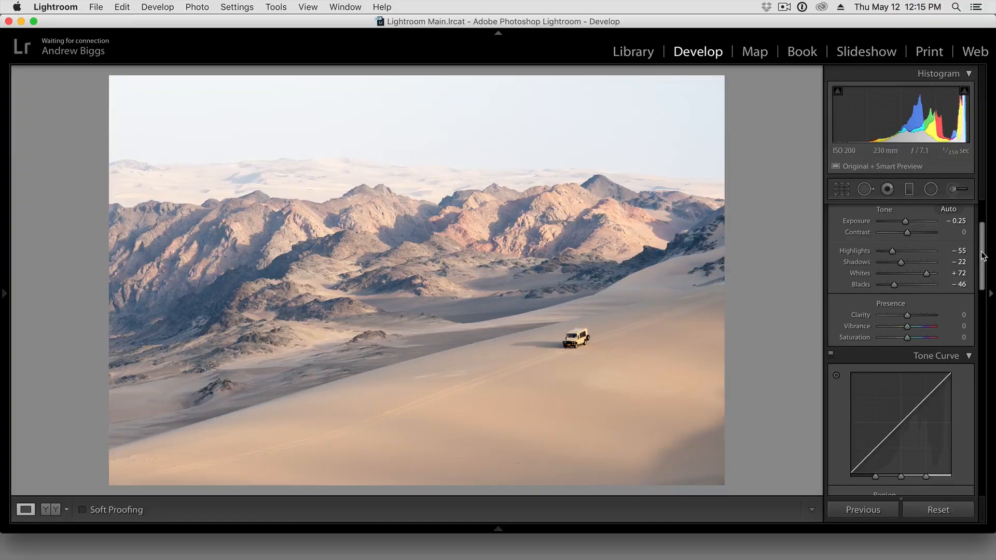
- Set the tone curve's Darks to -9 and Lights to +10, and compare the photo with the curve adjustments off and on
drag(982, 255, 980, 284)
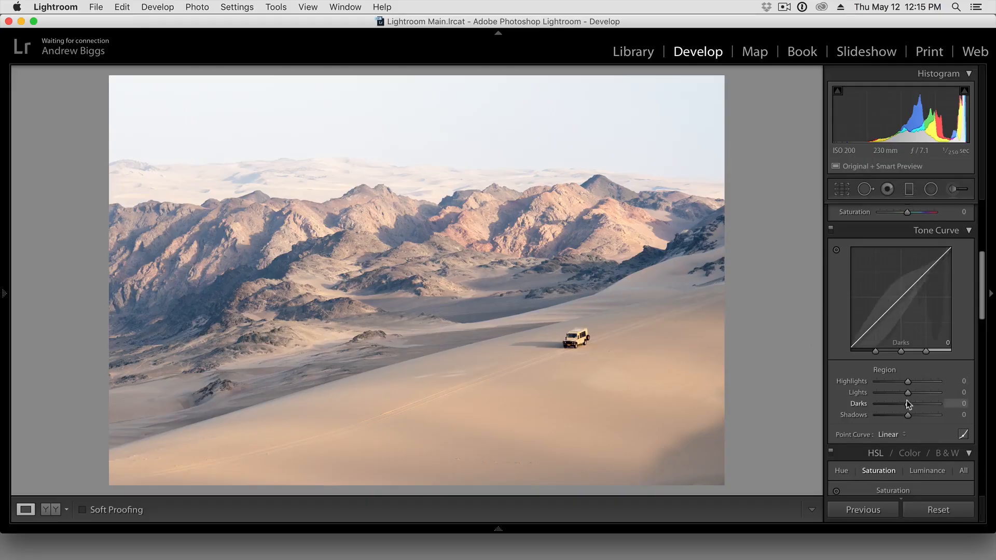
mouse_move(908, 403)
mouse_down()
mouse_move(925, 404)
mouse_move(892, 404)
mouse_move(902, 403)
mouse_up()
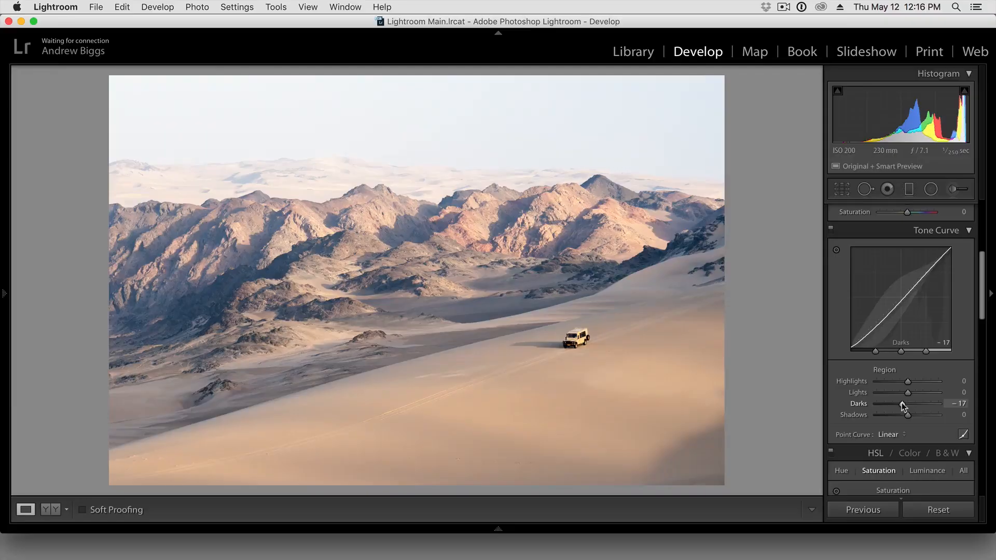
mouse_move(901, 404)
mouse_down()
mouse_move(928, 406)
mouse_move(878, 404)
mouse_move(904, 404)
mouse_up()
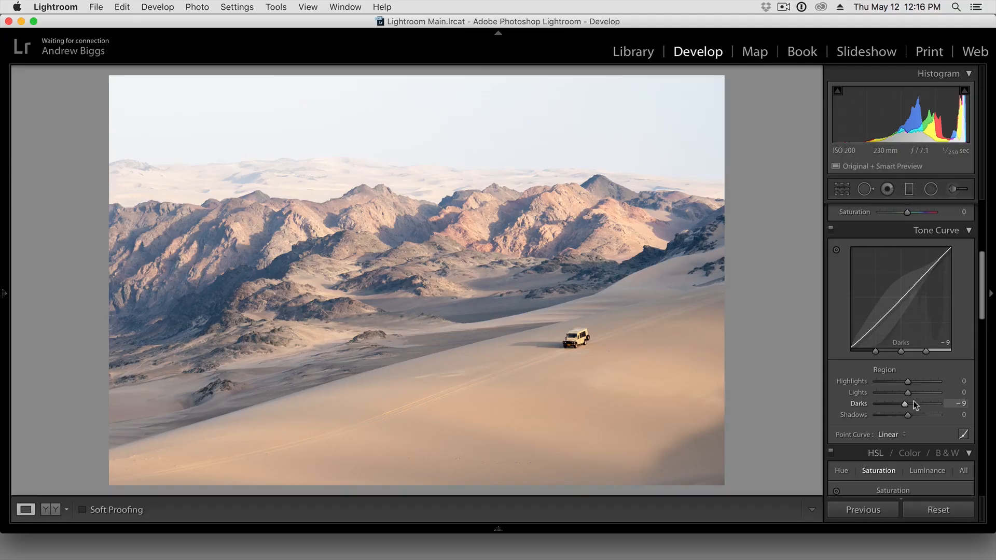
click(910, 392)
drag(910, 391, 911, 393)
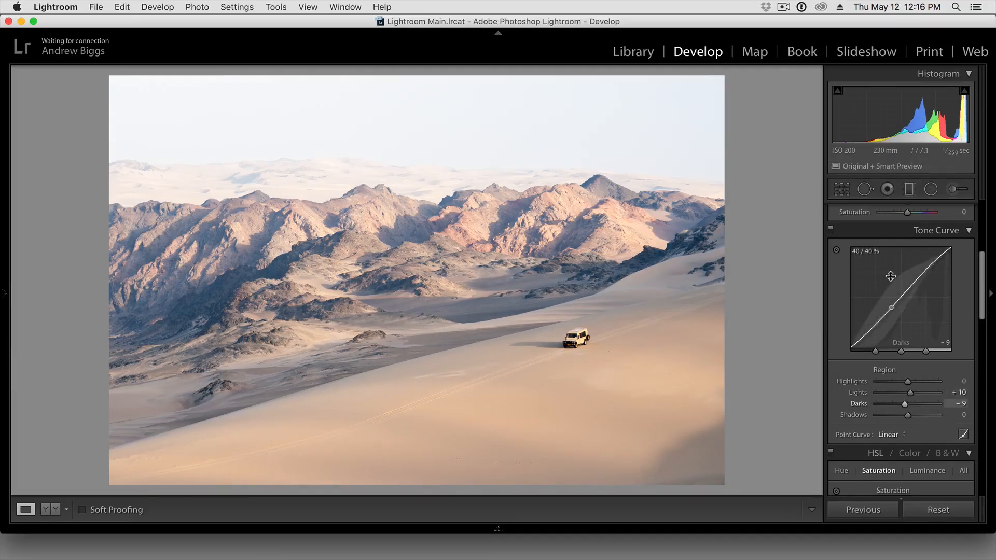
click(831, 232)
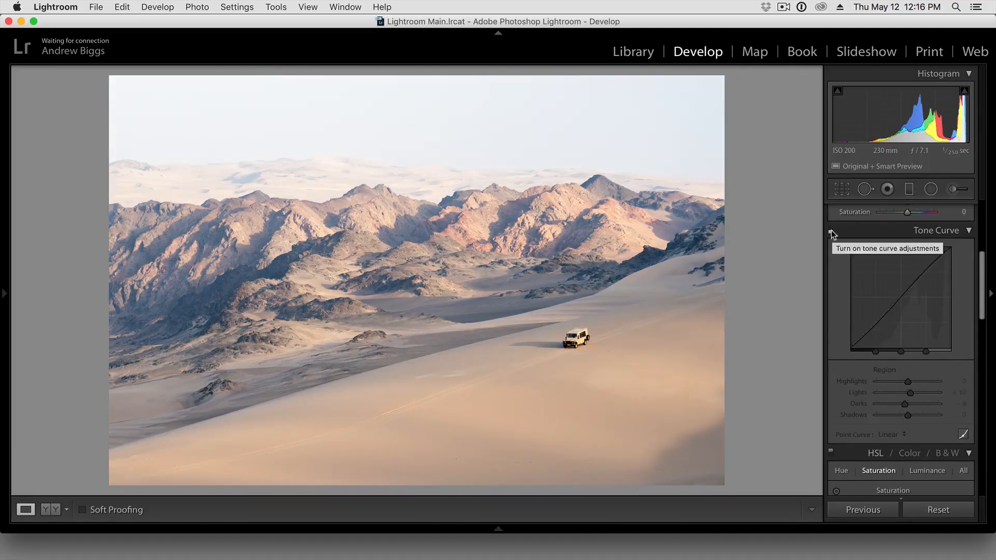
click(831, 230)
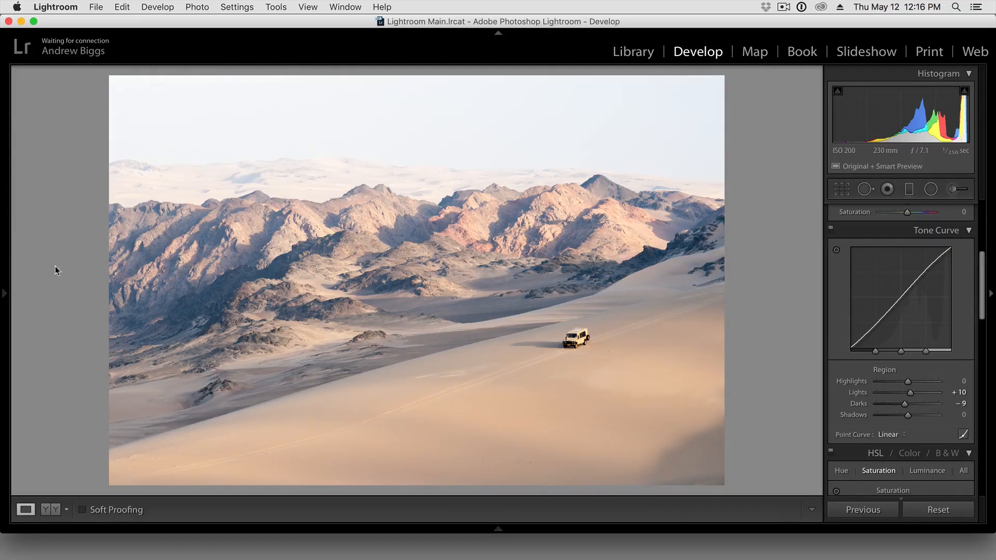
- Review the photo's Develop history entries, and briefly hide and restore the module picker
mouse_move(5, 299)
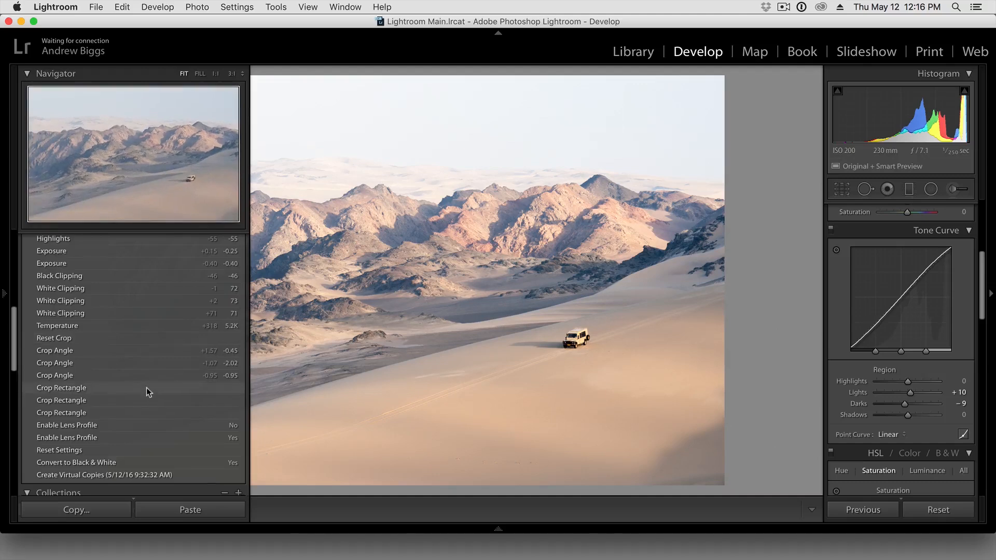
scroll(148, 378, down, 1)
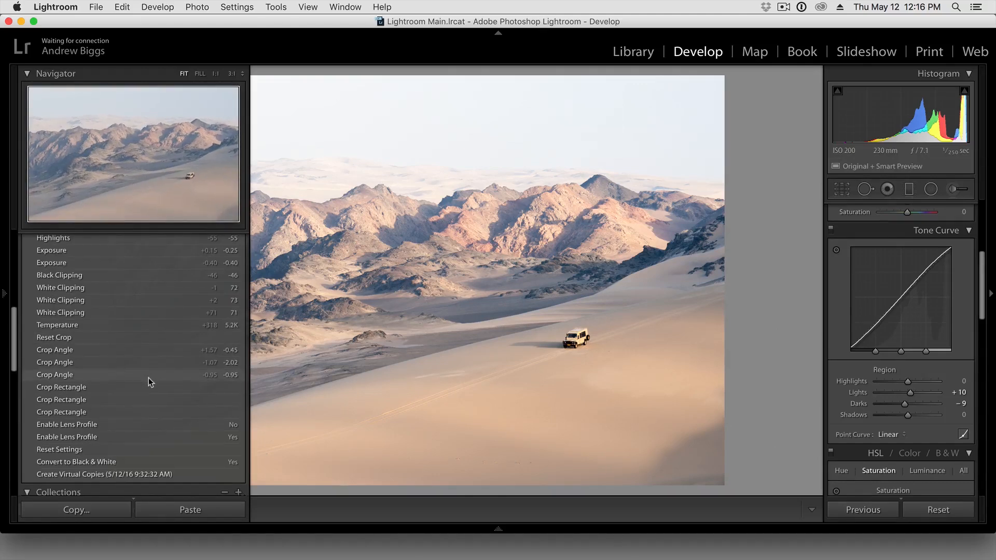
scroll(150, 375, down, 1)
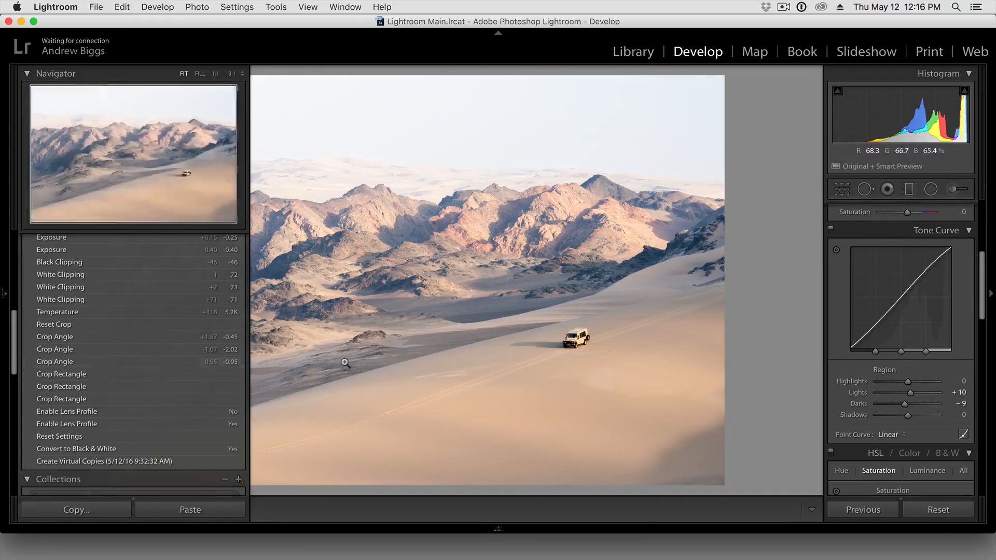
key(F7)
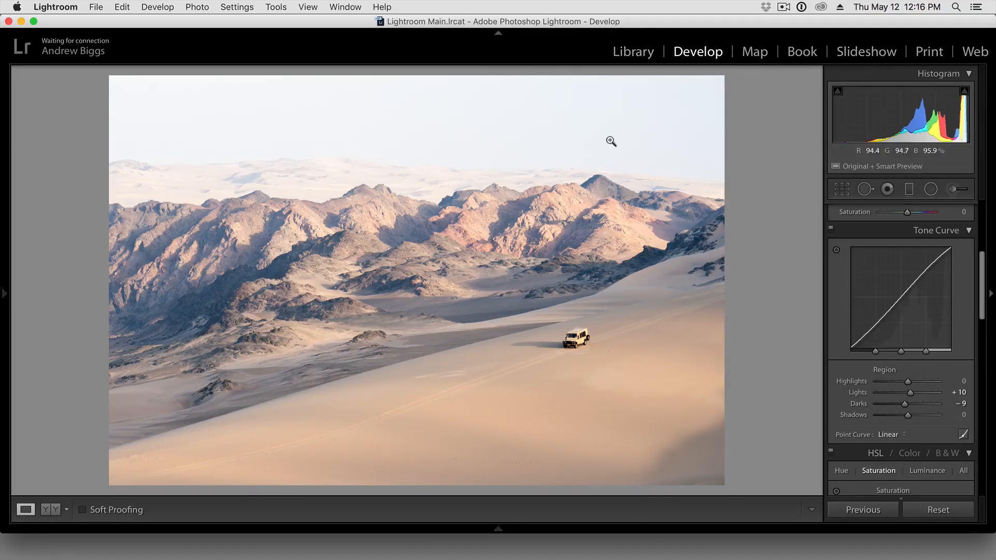
click(499, 35)
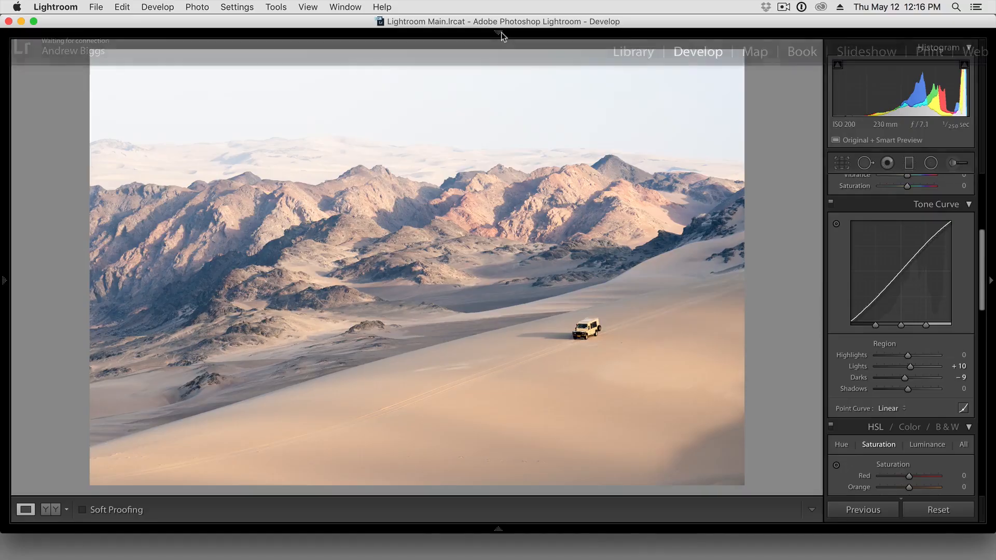
click(499, 35)
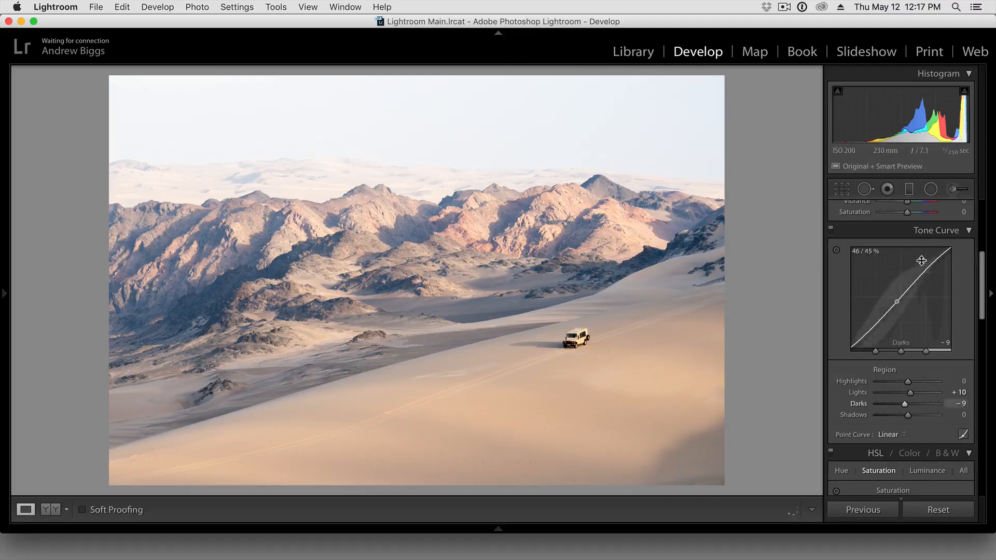
- Look over the HSL saturation and Split Toning controls, and bring up the Detail sharpening and noise reduction settings
drag(984, 261, 984, 311)
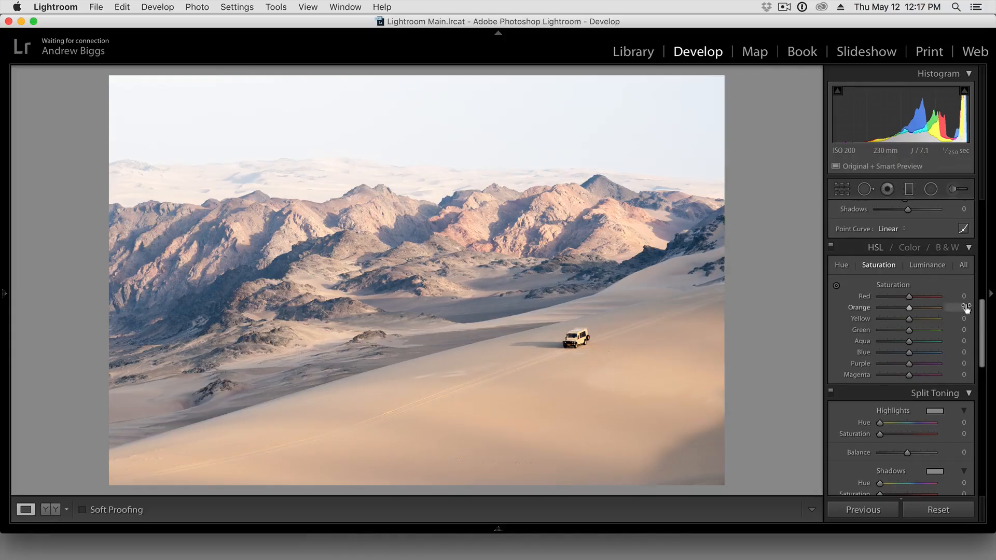
drag(982, 311, 972, 378)
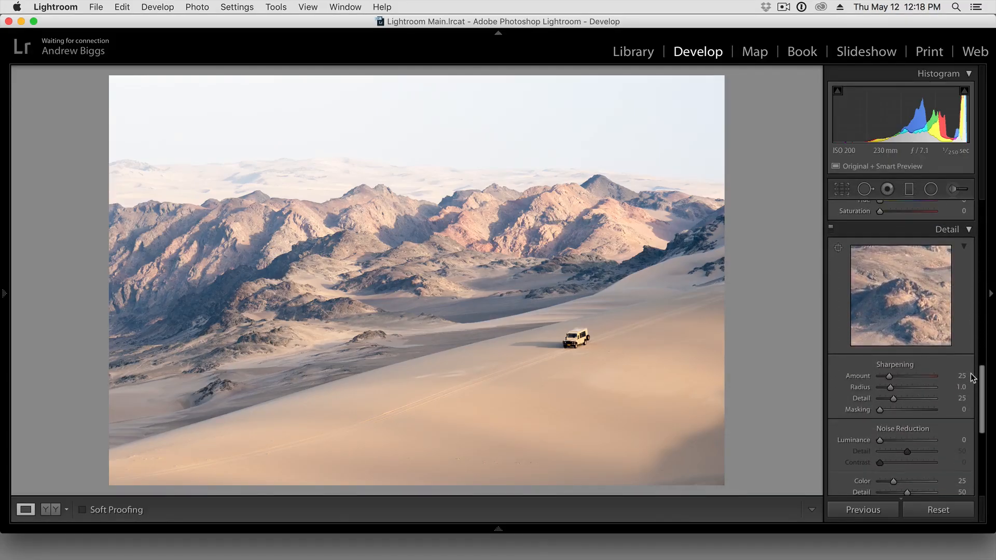
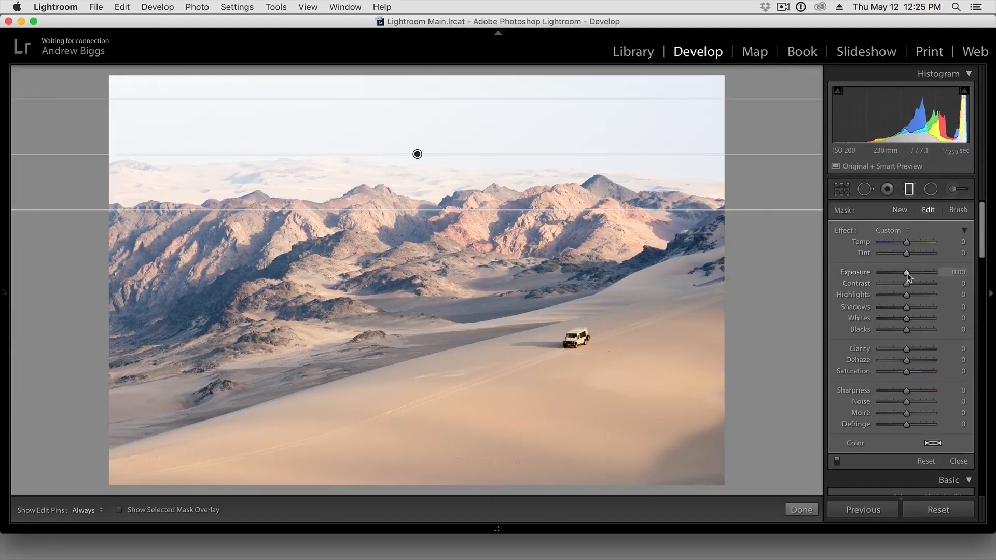
- Widen the transition of the sky's graduated filter and set its Exposure to -0.95
drag(907, 272, 890, 273)
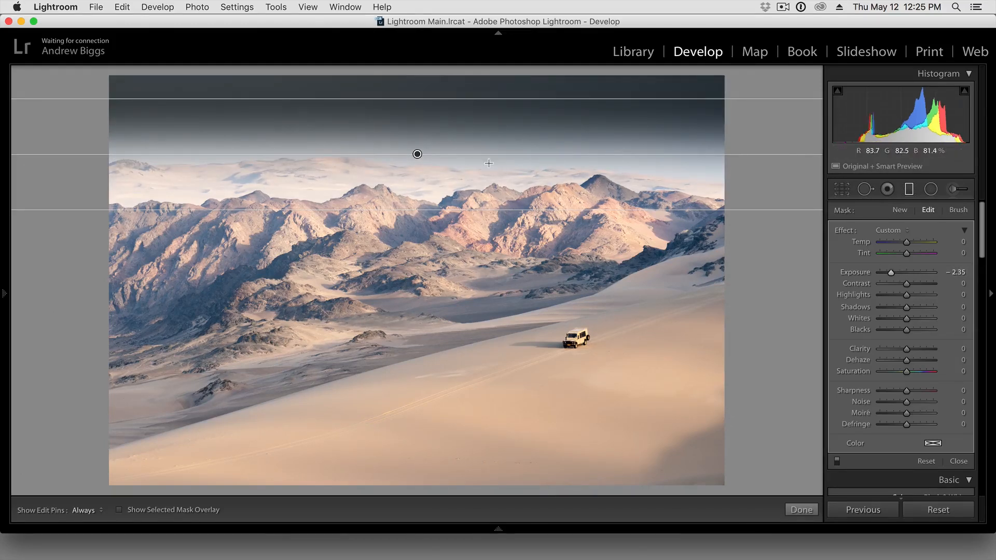
drag(453, 99, 454, 78)
drag(413, 207, 412, 215)
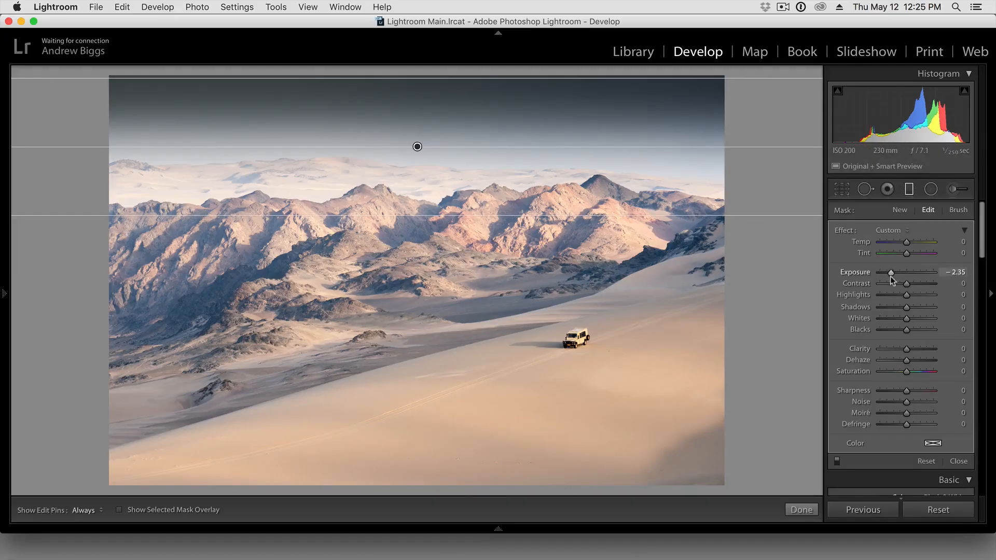
drag(890, 273, 901, 276)
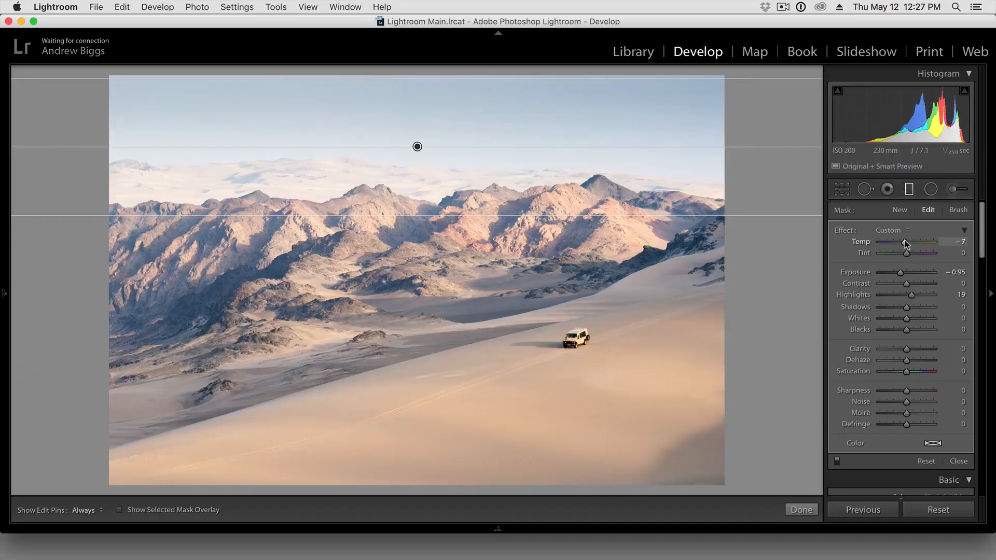
- Try a Temp of 2 on the sky's graduated filter, reset Temp to 0, and close the filter
drag(905, 241, 909, 241)
double_click(864, 241)
click(911, 191)
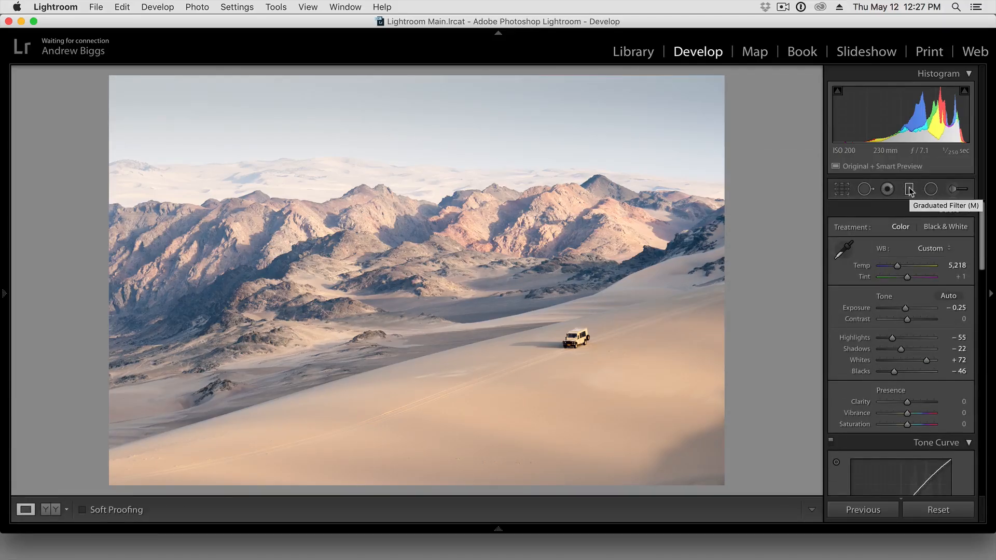
- Add a diagonal graduated filter over the lower-right dune with an Exposure of -0.19, and close the filter
click(911, 190)
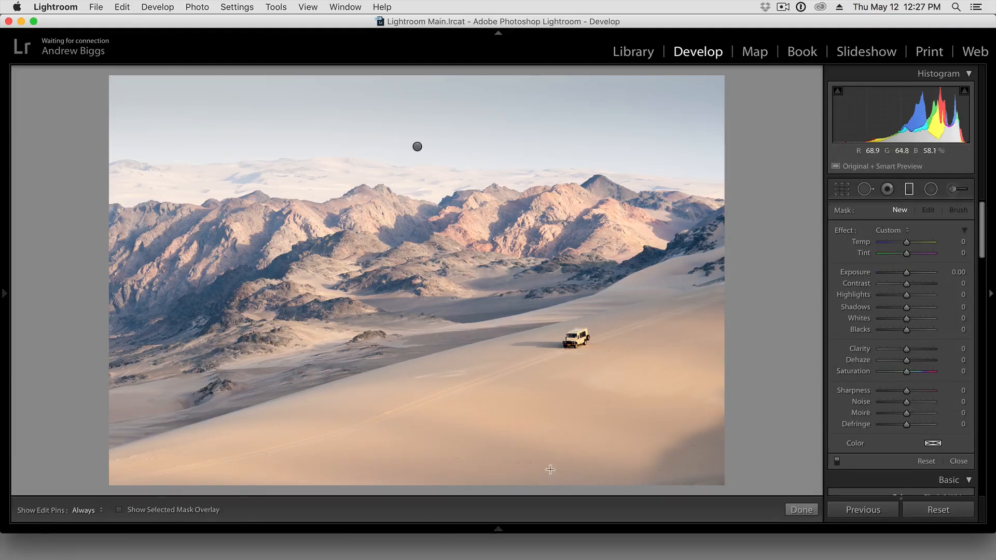
drag(598, 461, 565, 358)
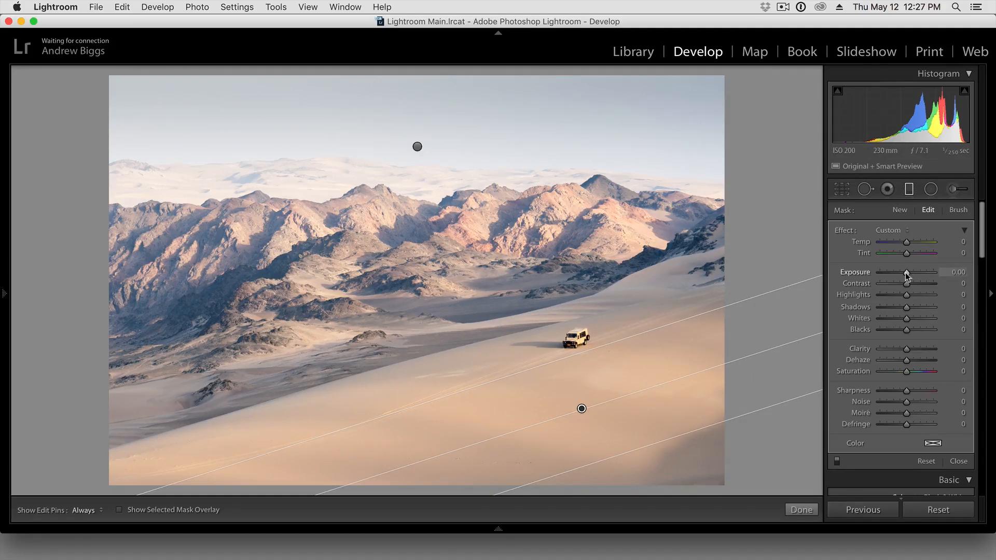
drag(906, 274, 904, 275)
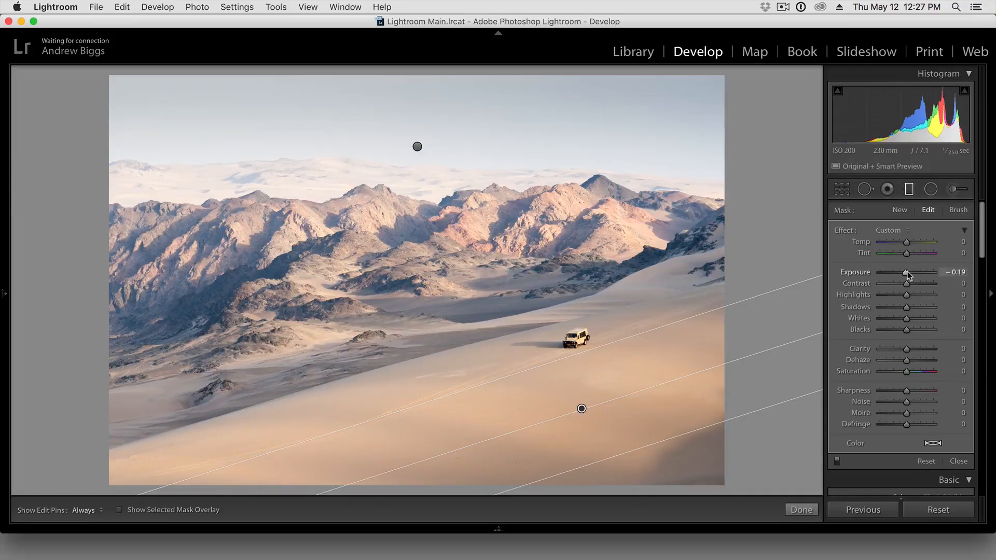
click(909, 191)
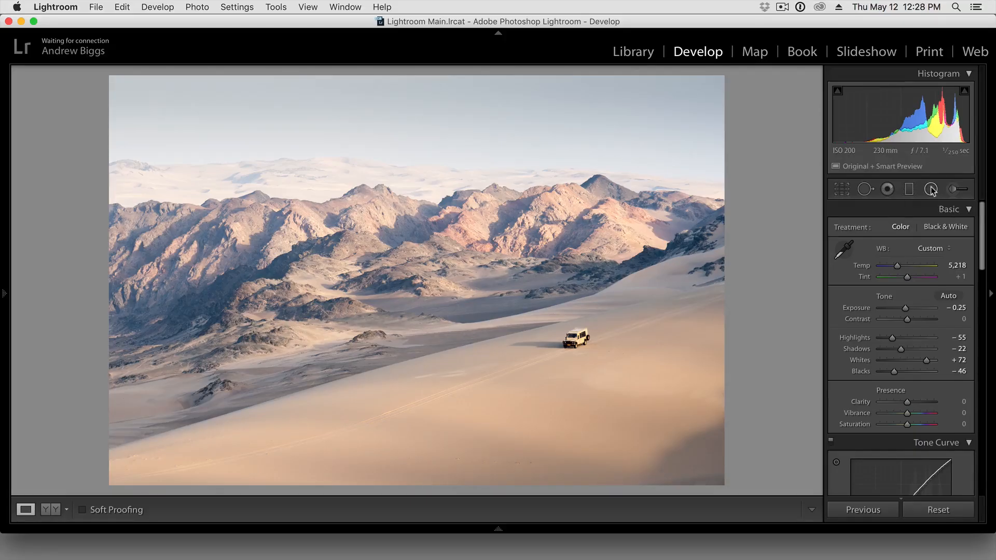
- Draw a large radial filter around the vehicle and midground, tilt it to follow the dune slope, and widen it past the photo's right edge
click(931, 190)
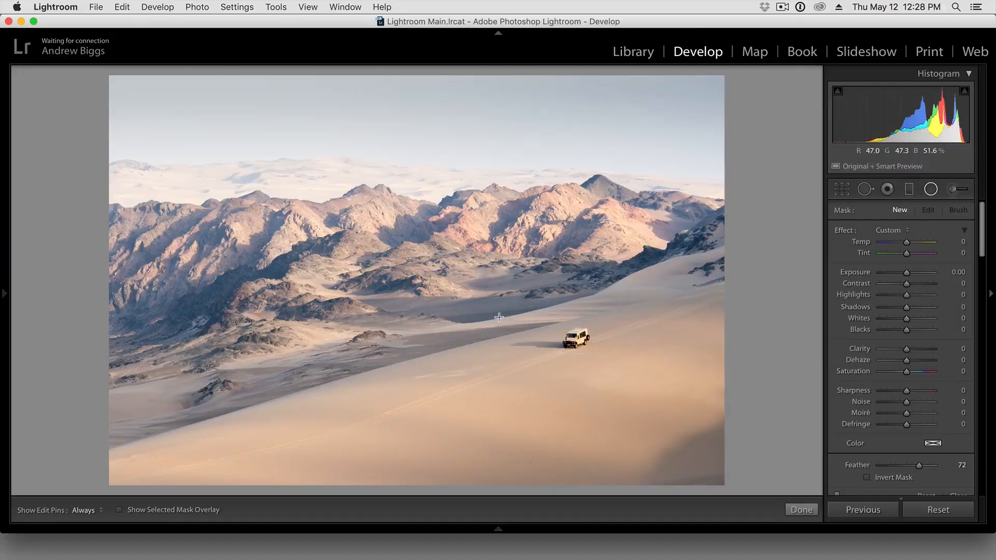
drag(488, 310, 727, 423)
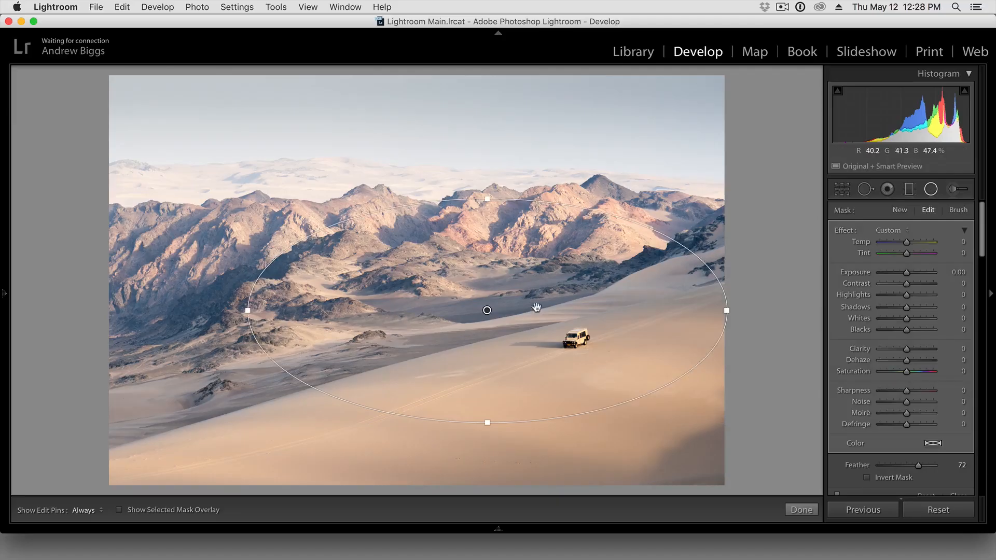
drag(488, 310, 473, 336)
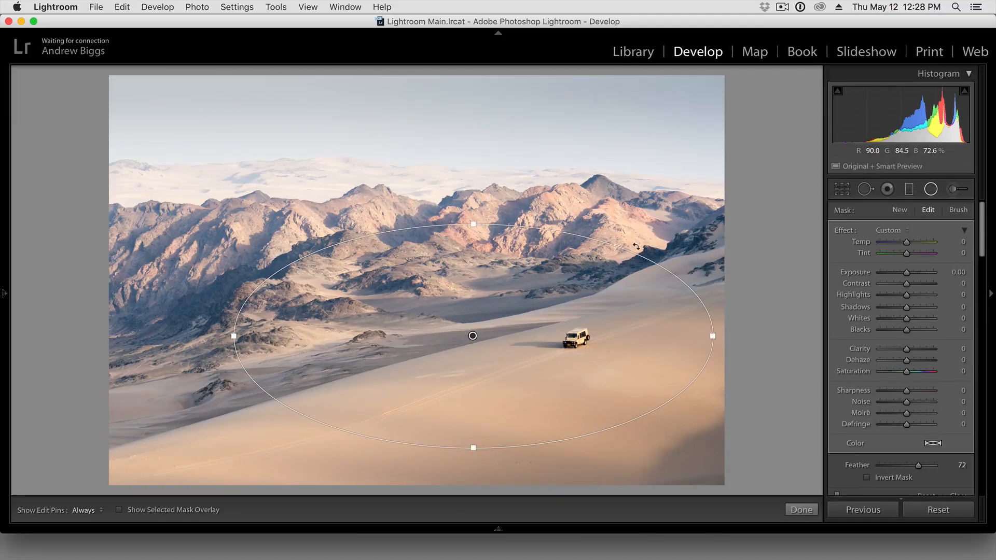
drag(636, 247, 620, 206)
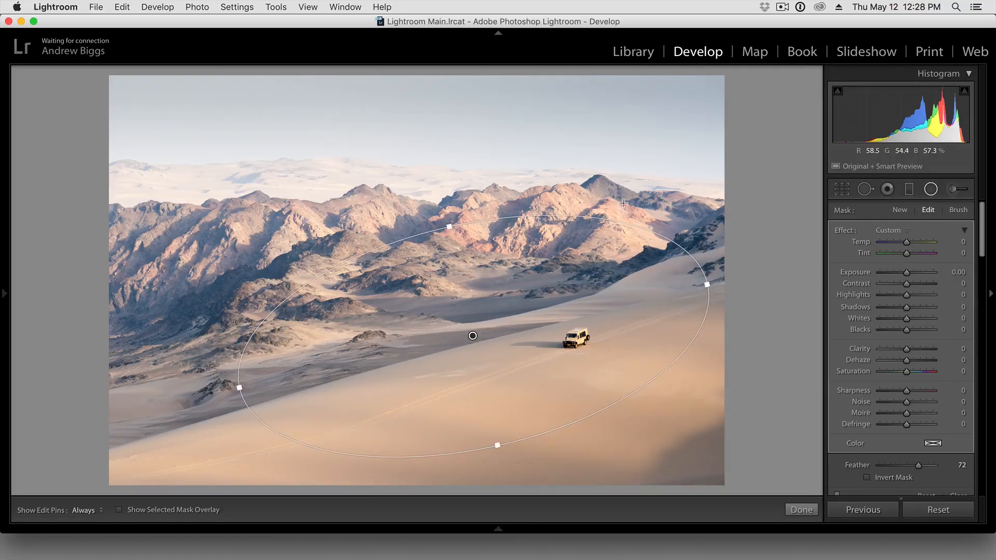
drag(239, 392, 188, 398)
mouse_move(473, 336)
mouse_down()
mouse_move(477, 360)
mouse_move(484, 338)
mouse_up()
drag(716, 223, 711, 216)
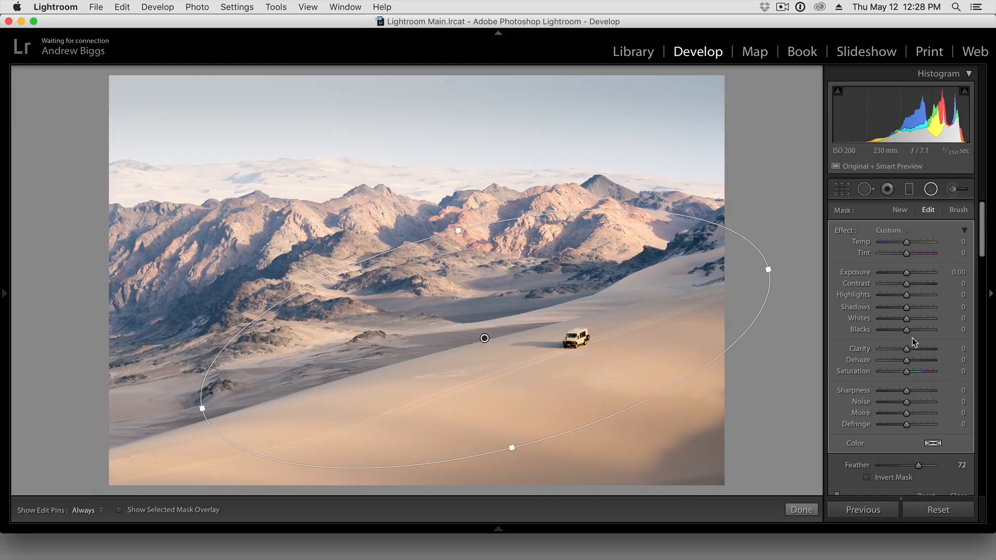
- Set the radial filter's Exposure to -0.28, try a Feather of 50, set Feather to 76, and close the filter
drag(907, 275, 904, 274)
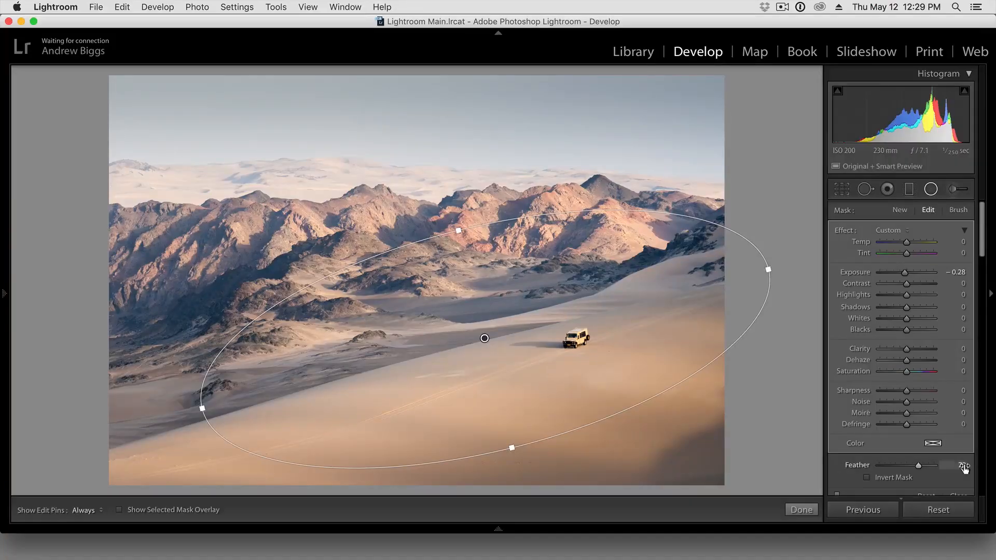
click(962, 466)
text(50)
key(Tab)
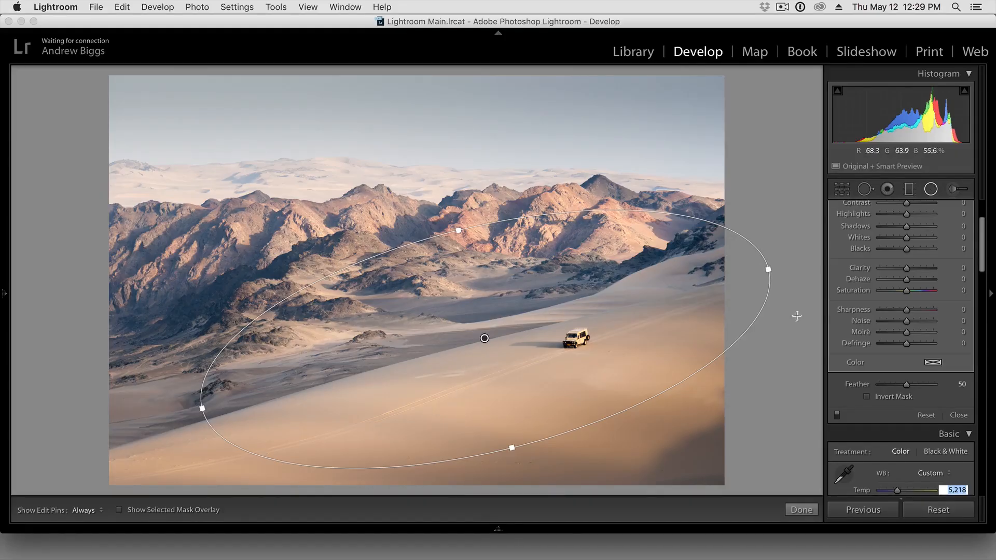
drag(907, 385, 920, 385)
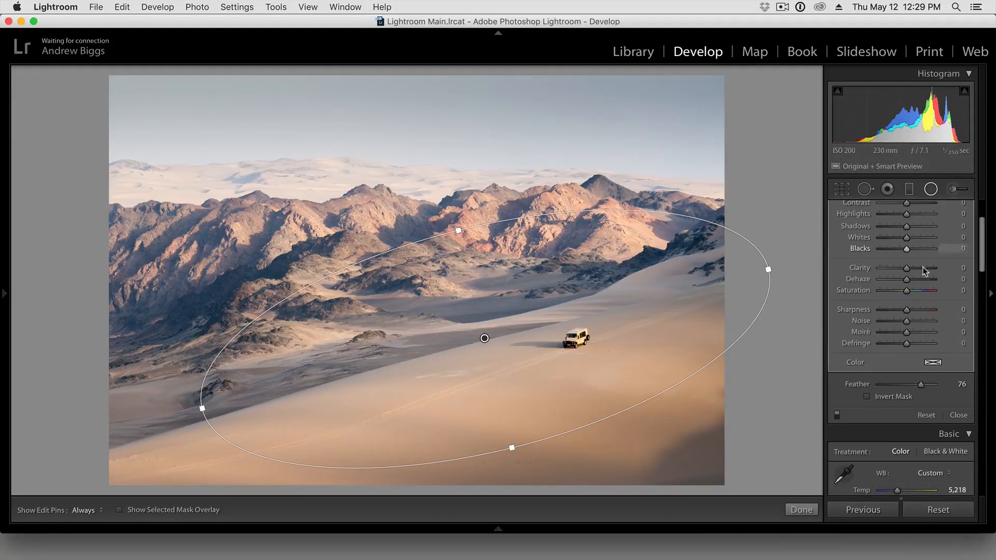
scroll(935, 300, up, 3)
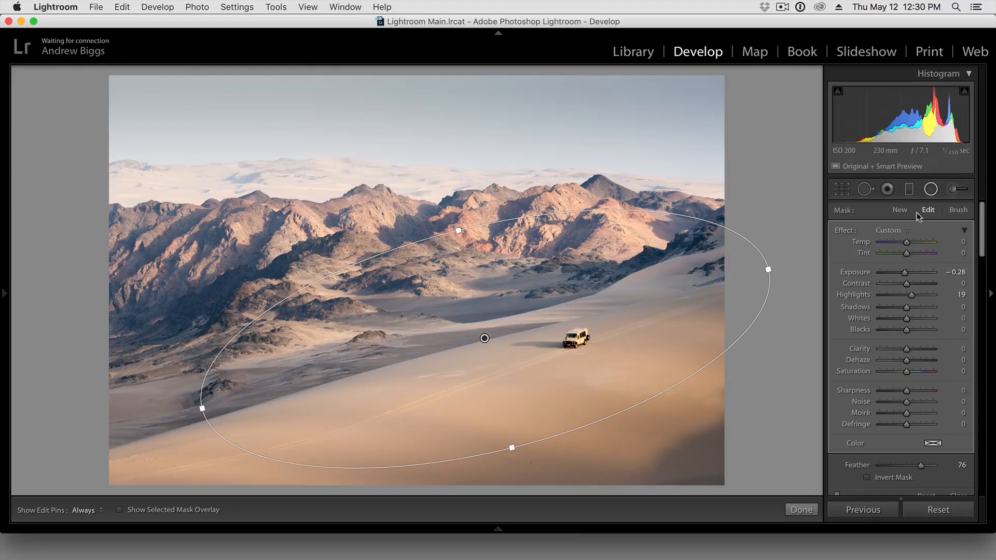
click(930, 191)
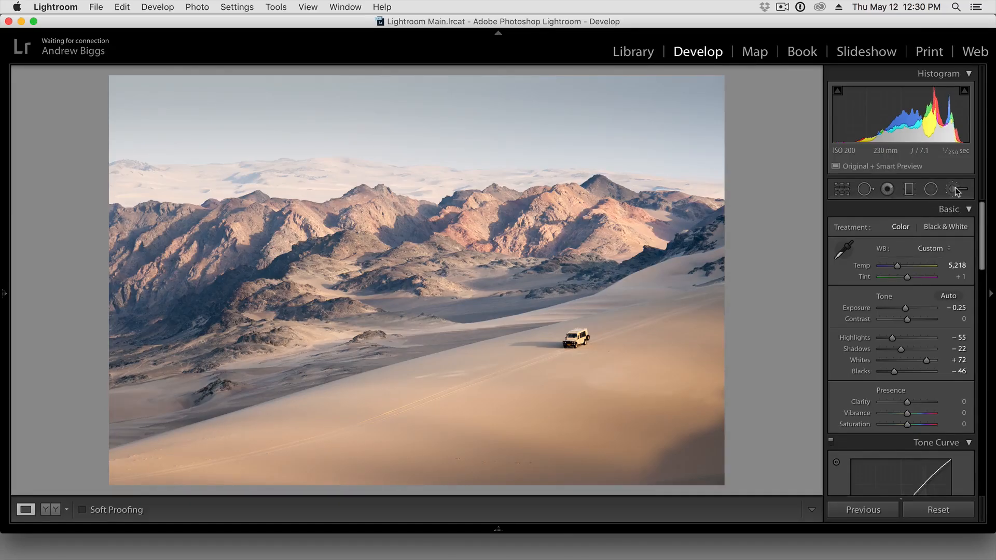
- Start the Adjustment Brush with a brush size of 7 and show the selected mask overlay
click(956, 190)
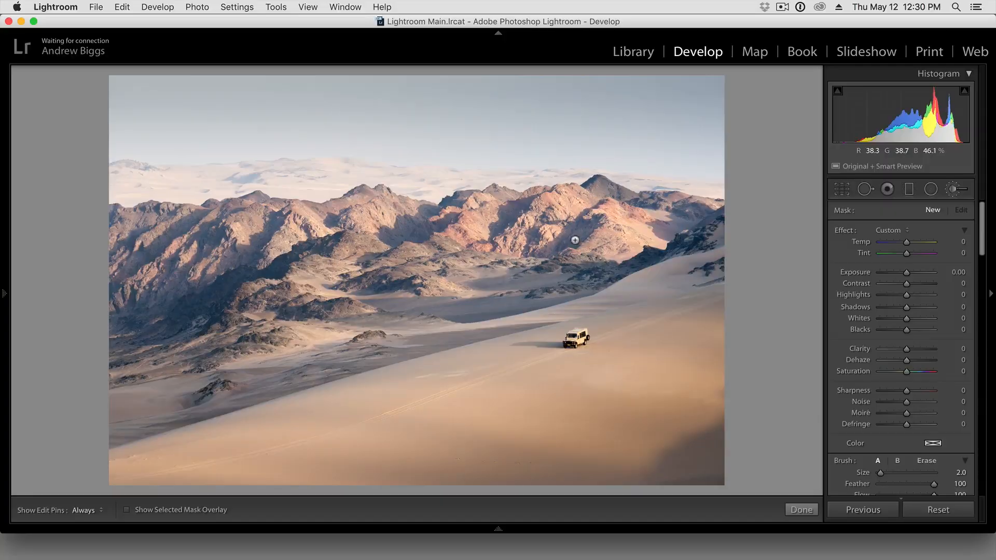
key(bracketright)
key(bracketright)
key([)
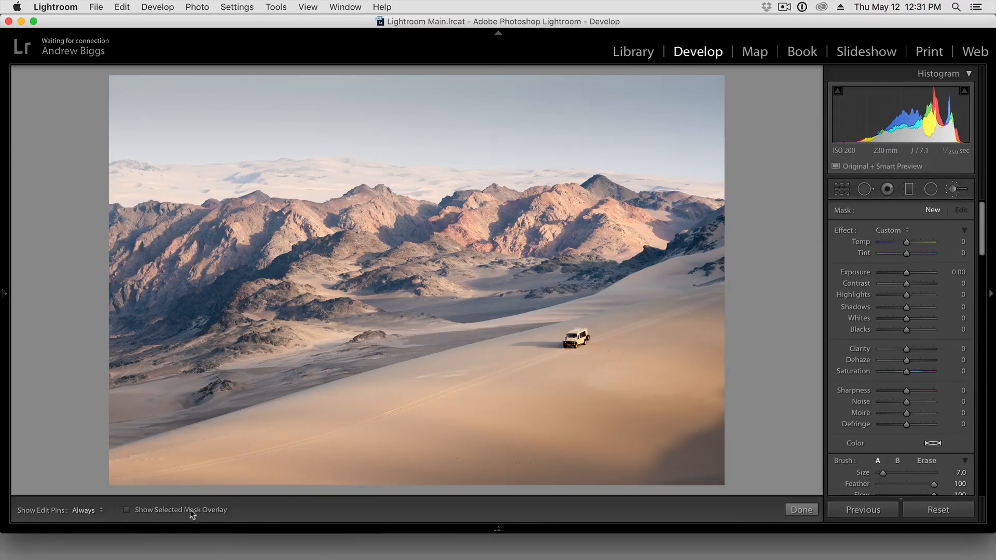
click(127, 510)
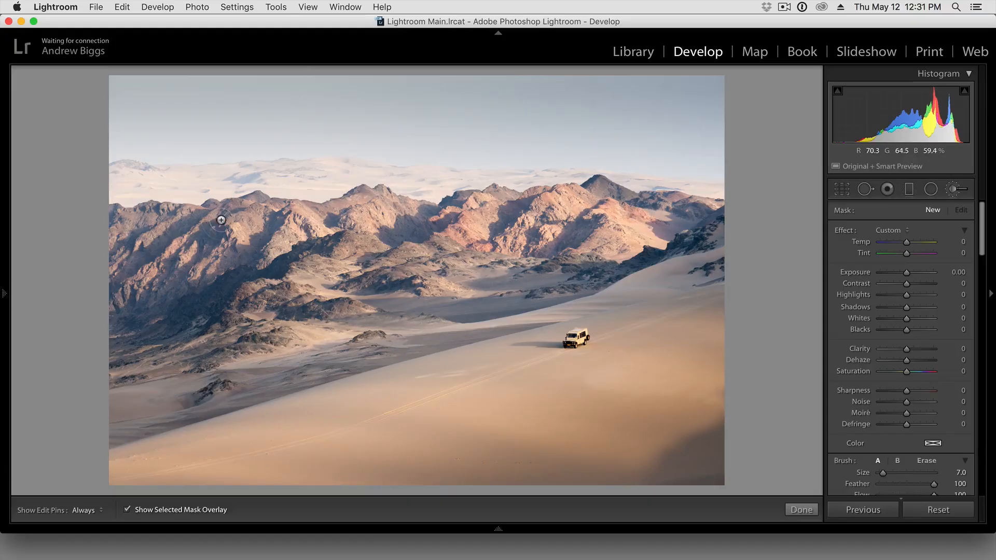
- Paint a mask over the mountains and shaded valley above the dune, reducing the brush size to 4
key(h)
mouse_move(721, 217)
mouse_down()
mouse_move(617, 200)
mouse_move(514, 200)
mouse_move(118, 224)
mouse_move(113, 430)
mouse_move(254, 395)
mouse_move(151, 353)
mouse_move(187, 394)
mouse_move(247, 366)
mouse_move(155, 322)
mouse_move(129, 324)
mouse_move(174, 240)
mouse_move(223, 268)
mouse_move(268, 257)
mouse_move(311, 291)
mouse_move(305, 308)
mouse_move(260, 240)
mouse_up()
mouse_move(346, 248)
mouse_down()
mouse_move(379, 339)
mouse_move(399, 338)
mouse_move(375, 347)
mouse_move(521, 299)
mouse_move(447, 298)
mouse_move(467, 289)
mouse_move(472, 237)
mouse_move(565, 231)
mouse_move(489, 256)
mouse_move(465, 278)
mouse_move(569, 264)
mouse_move(521, 280)
mouse_move(520, 291)
mouse_move(731, 238)
mouse_move(706, 226)
mouse_move(573, 226)
mouse_move(578, 250)
mouse_up()
key(bracketleft)
key(bracketleft)
key(bracketleft)
key(h)
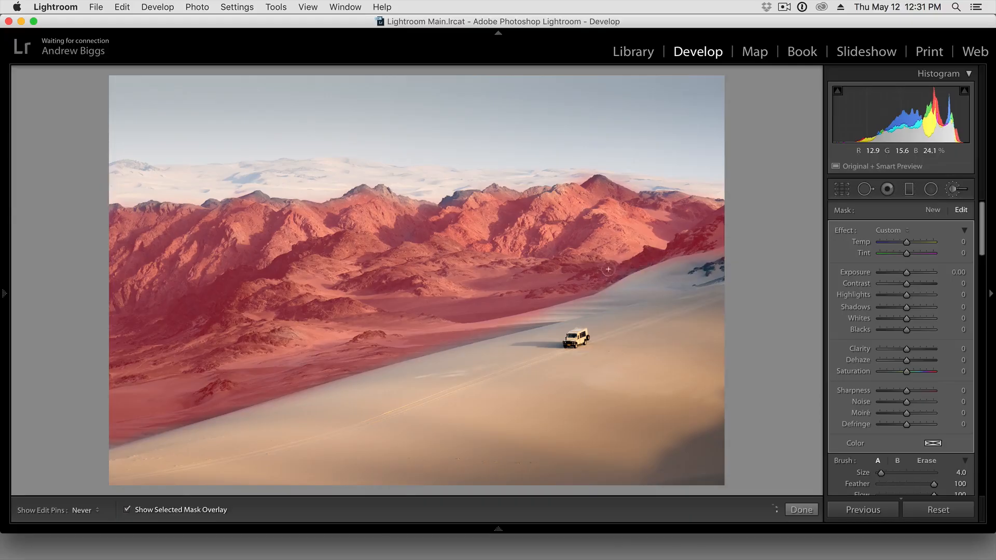
key(h)
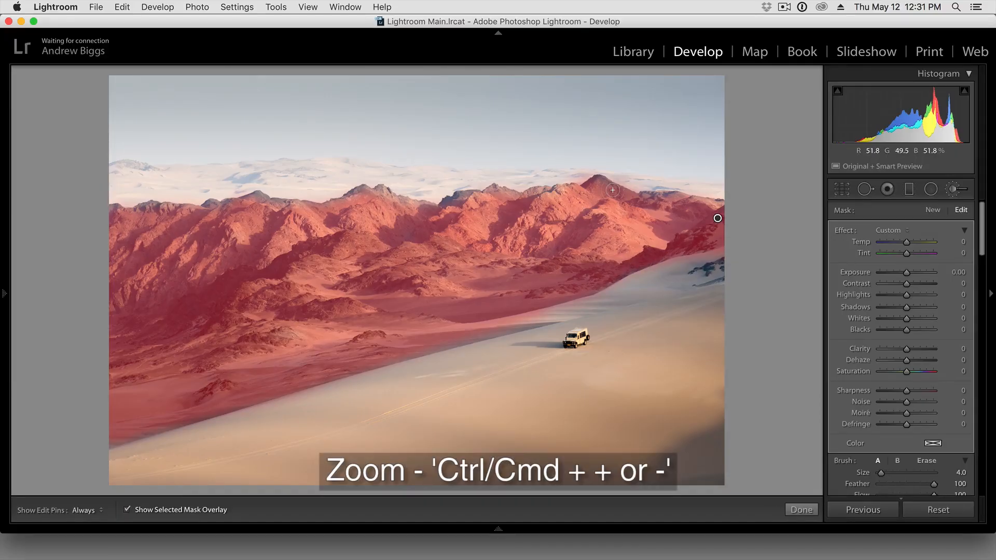
- Turn on Auto Mask for the brush and extend the mask over the dark peak and the distant ridge to its right
key(super+equal)
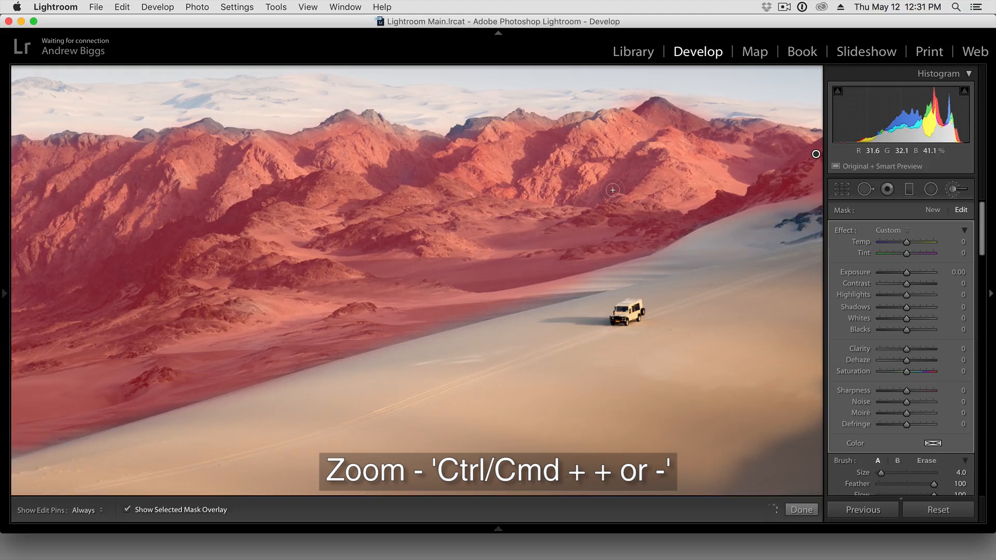
key(super+equal)
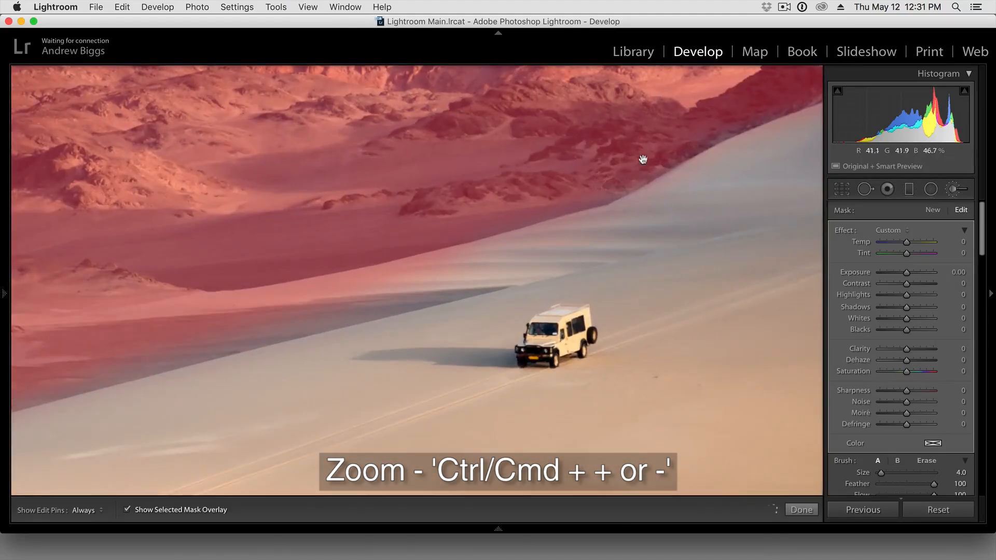
key(super+equal)
key(super+minus)
key(super+minus)
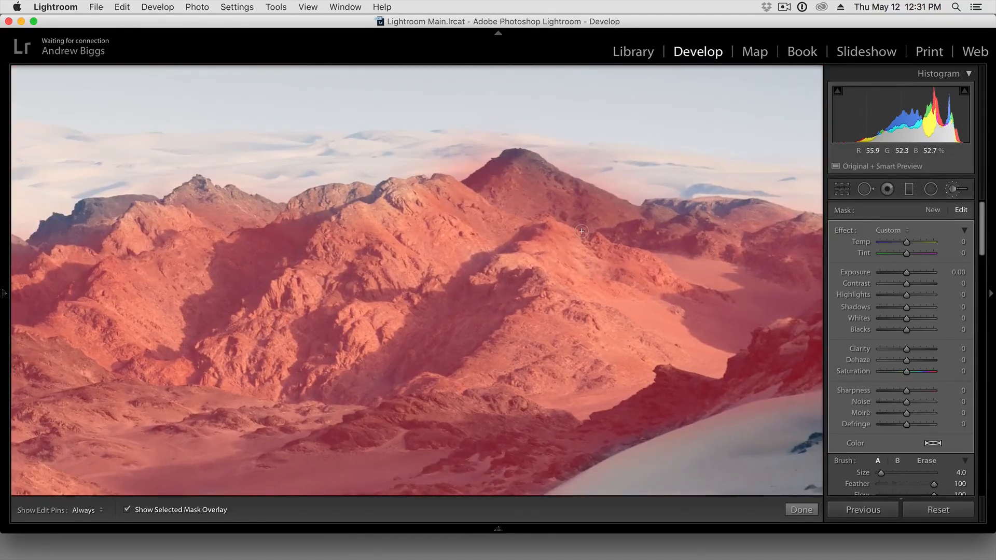
scroll(908, 390, down, 3)
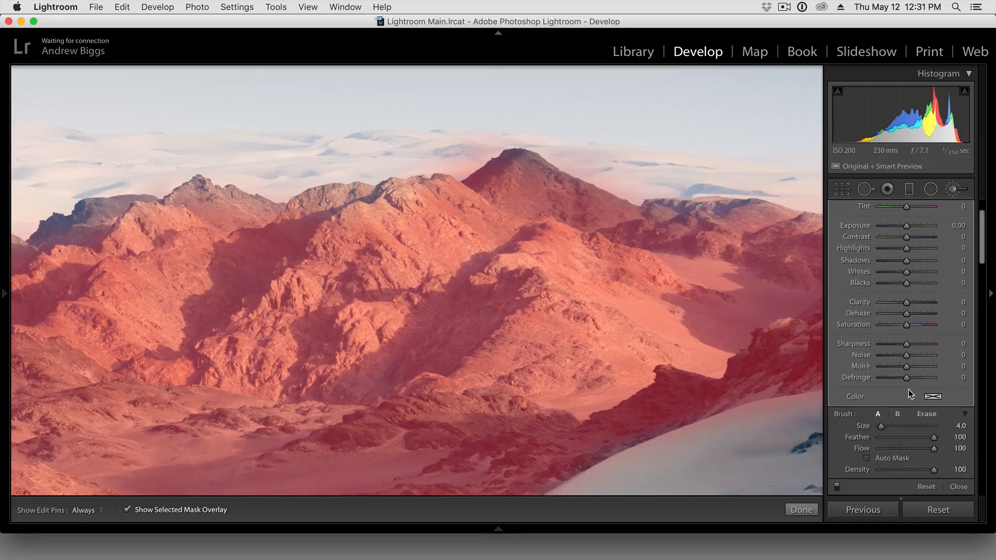
click(890, 442)
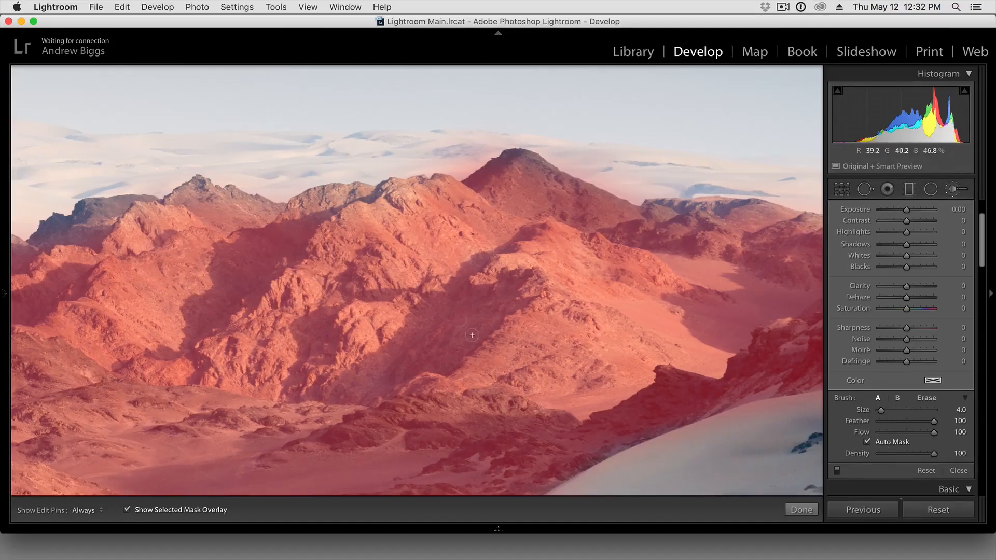
click(883, 444)
key(h)
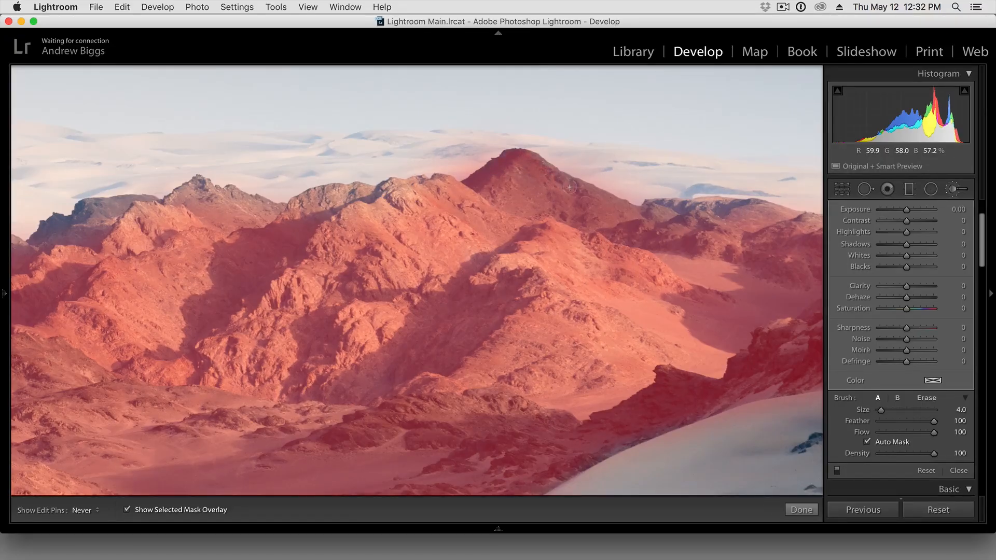
mouse_move(736, 206)
mouse_down()
mouse_move(689, 214)
mouse_move(774, 217)
mouse_up()
drag(808, 252, 627, 252)
drag(721, 238, 599, 229)
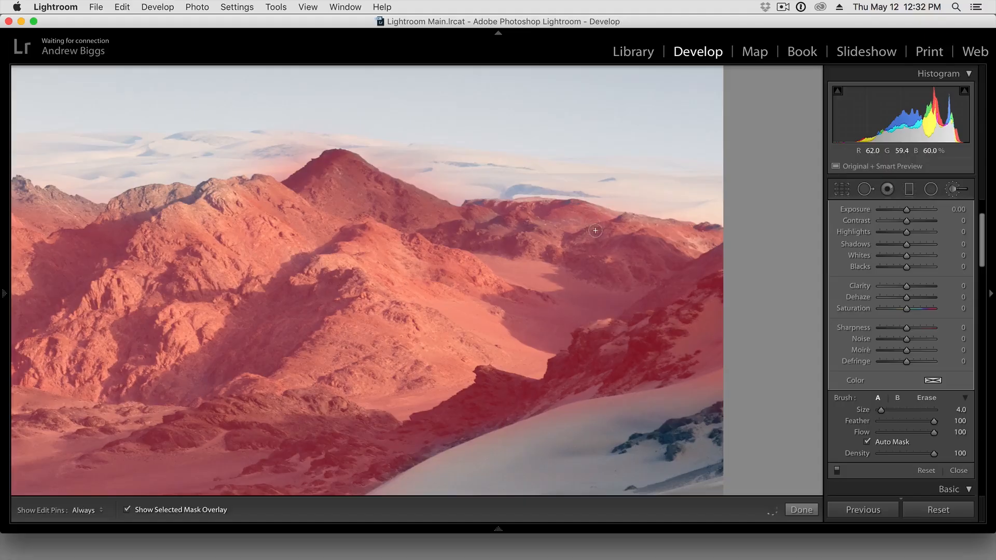
- Paint a small patch of mask into the sky above the right-hand ridge and remove it with the brush in Erase mode
drag(620, 194, 613, 205)
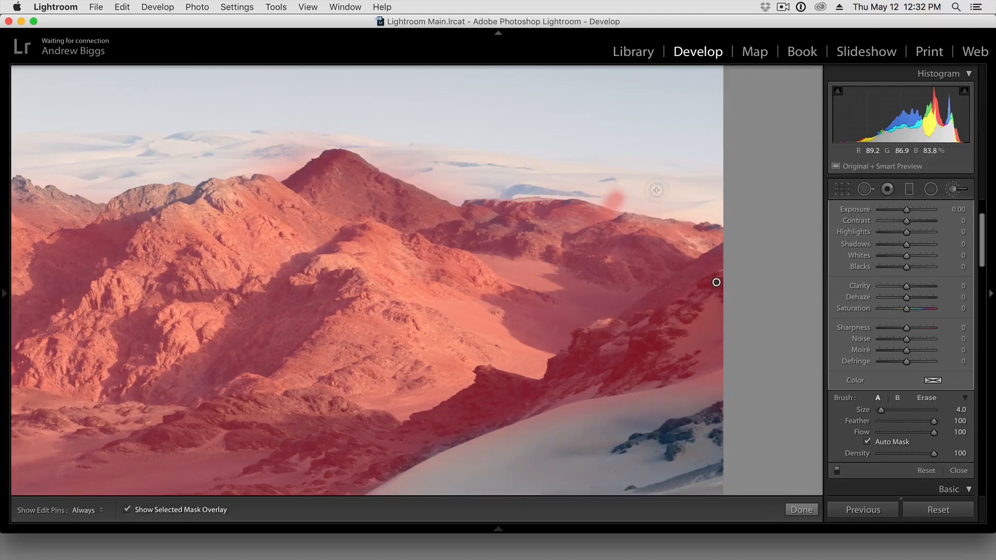
key(alt)
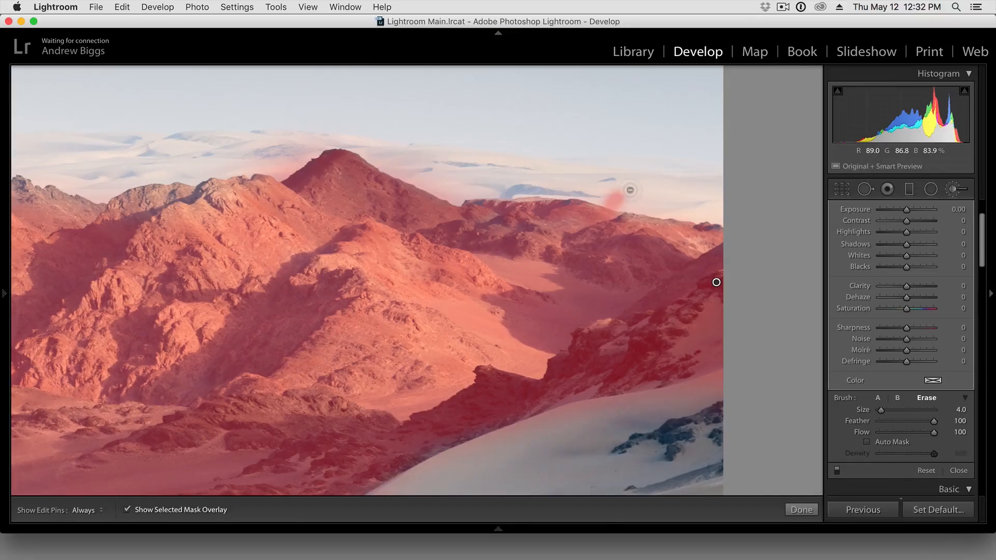
key(h)
mouse_move(622, 189)
mouse_down()
mouse_move(608, 193)
mouse_move(625, 203)
mouse_move(611, 200)
mouse_up()
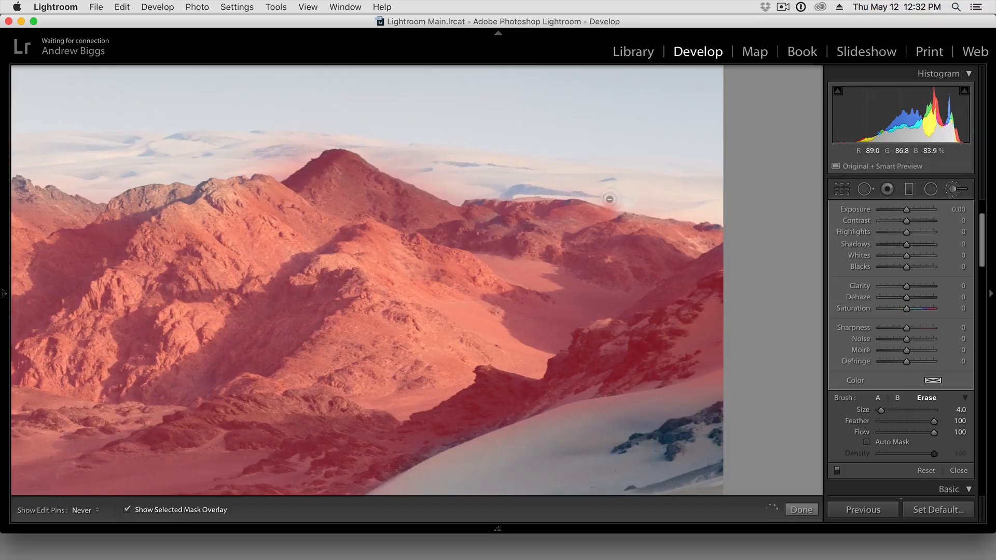
- Compare the Auto Mask setting of the painting brush with that of the brush in Erase mode
key(h)
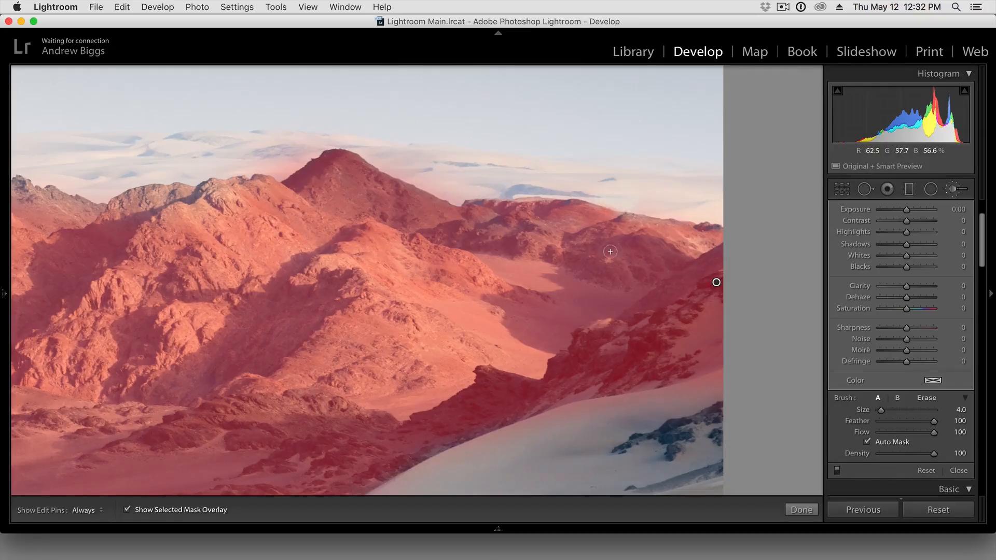
click(902, 445)
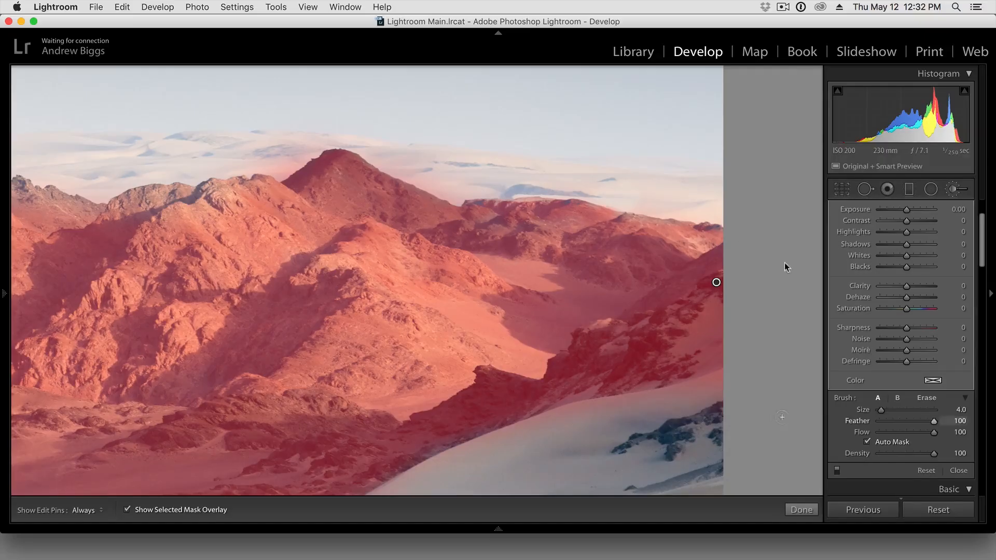
key(alt)
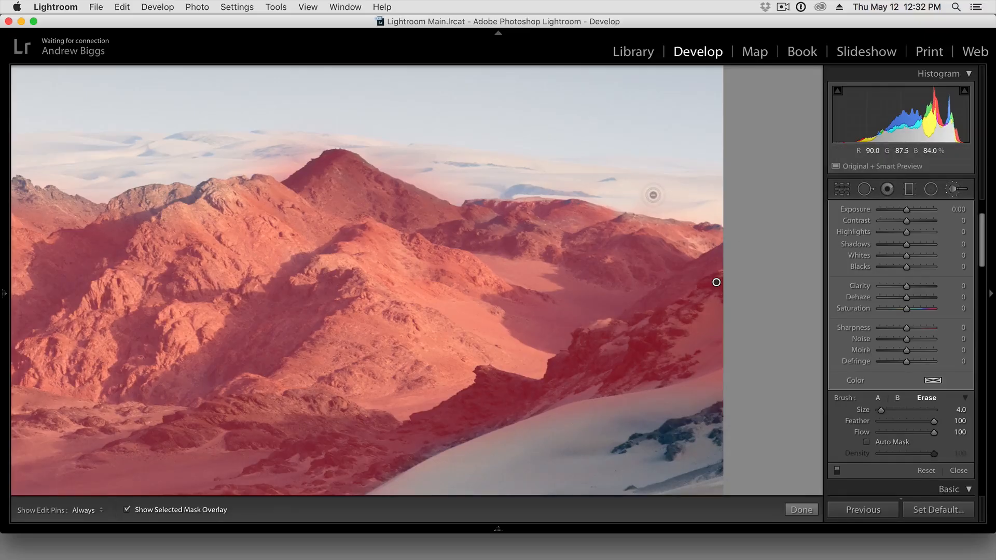
alt+click(876, 443)
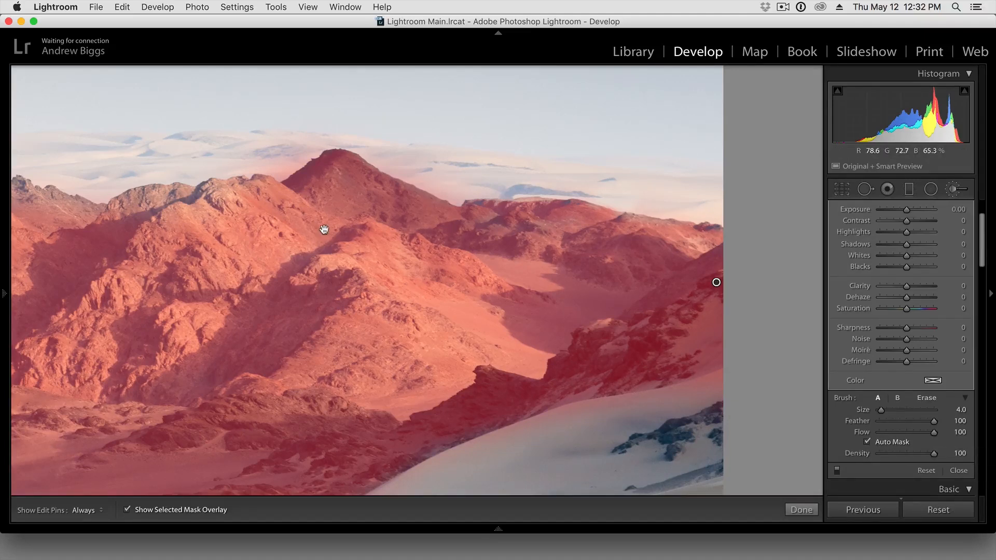
- Extend the Auto Mask brush mask along the ridge tops to the left of the dark peak
drag(293, 260, 612, 230)
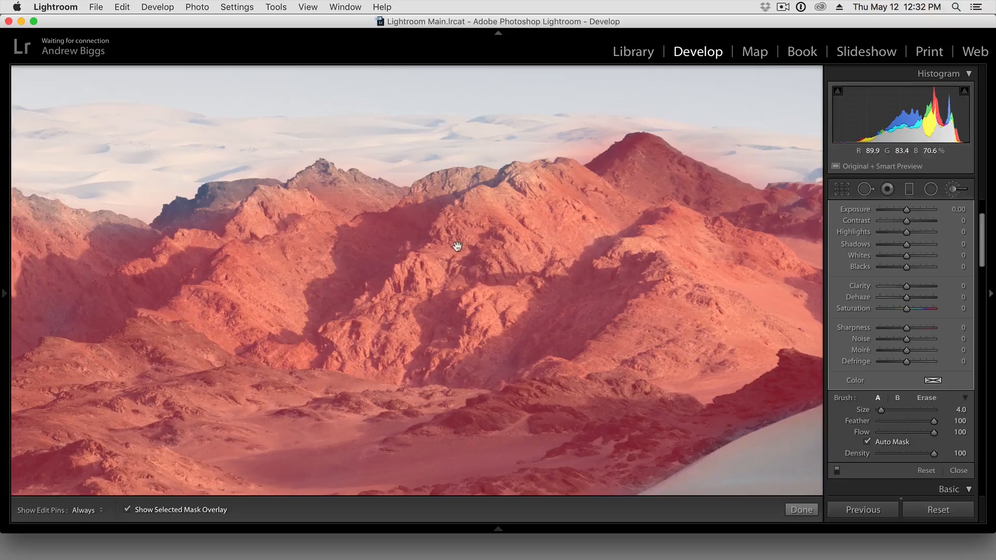
drag(431, 246, 595, 249)
key(h)
mouse_move(678, 183)
mouse_down()
mouse_move(649, 177)
mouse_move(573, 199)
mouse_move(483, 180)
mouse_move(445, 198)
mouse_move(386, 199)
mouse_move(340, 227)
mouse_up()
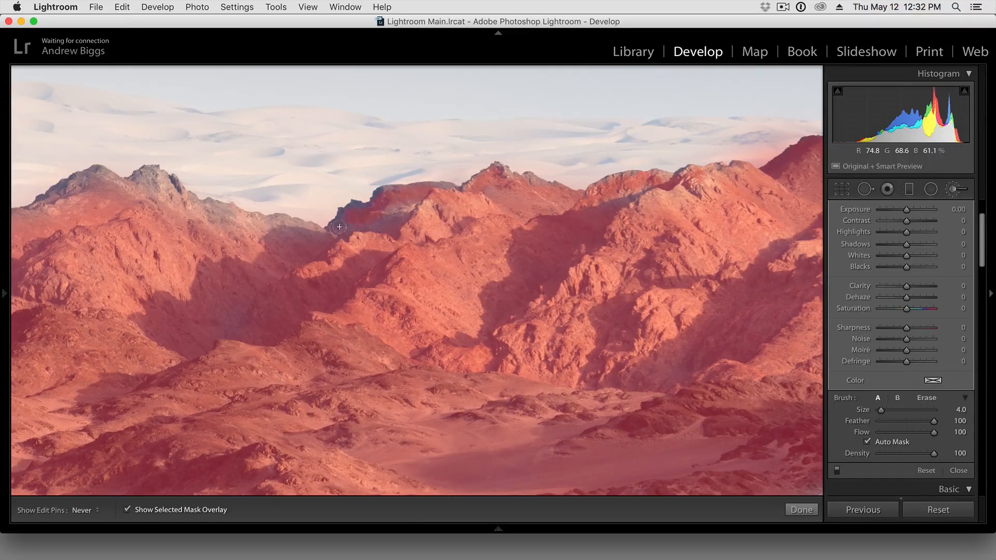
- Paint the mask over the twin peaks farther left along the mountain skyline
key(h)
mouse_move(269, 244)
mouse_down()
mouse_move(471, 242)
mouse_move(506, 228)
mouse_move(390, 206)
mouse_move(358, 176)
mouse_up()
key(h)
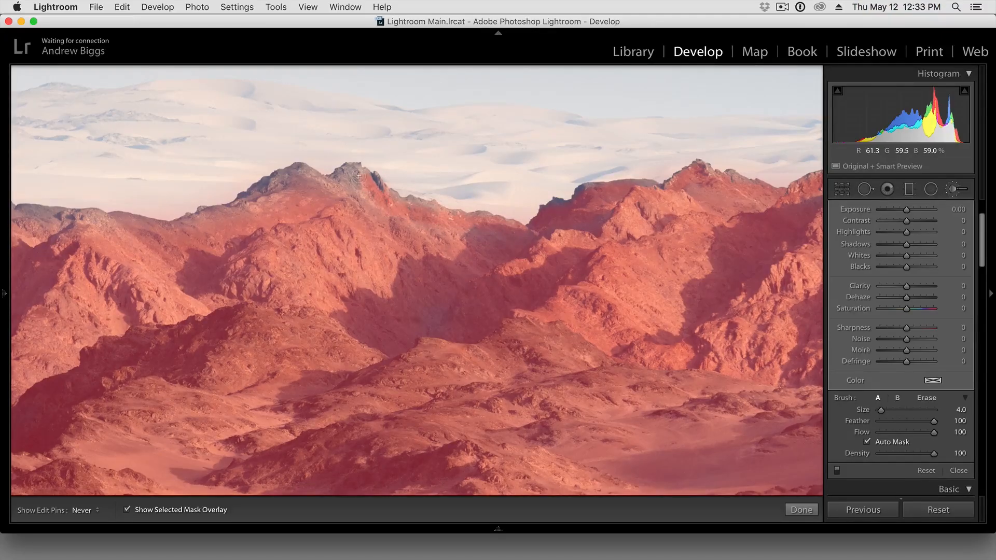
key(h)
mouse_move(347, 190)
mouse_down()
mouse_move(516, 210)
mouse_move(521, 193)
mouse_move(490, 205)
mouse_move(456, 196)
mouse_move(416, 224)
mouse_up()
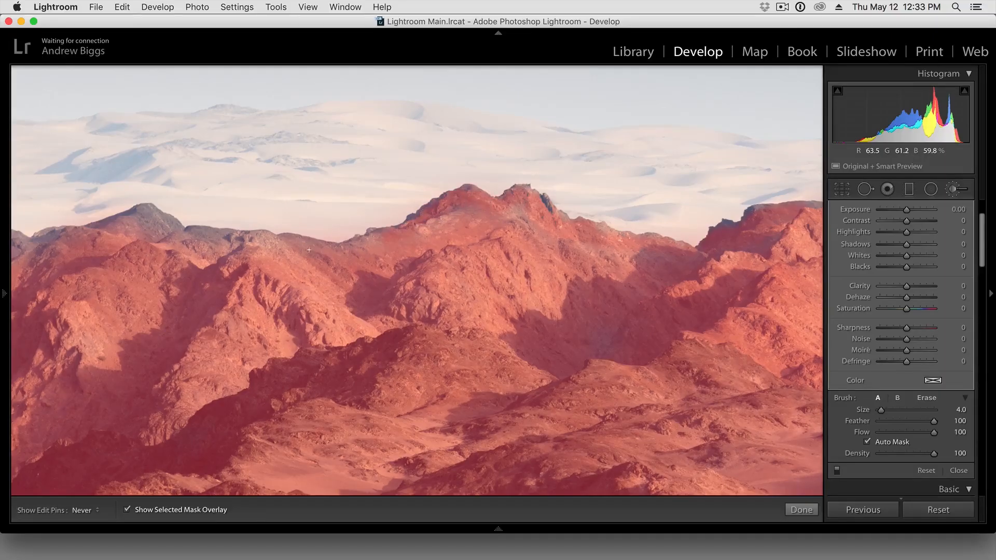
- Continue painting the mask over the remaining peaks and ridge tops up to the photo's left edge
key(h)
drag(231, 282, 555, 280)
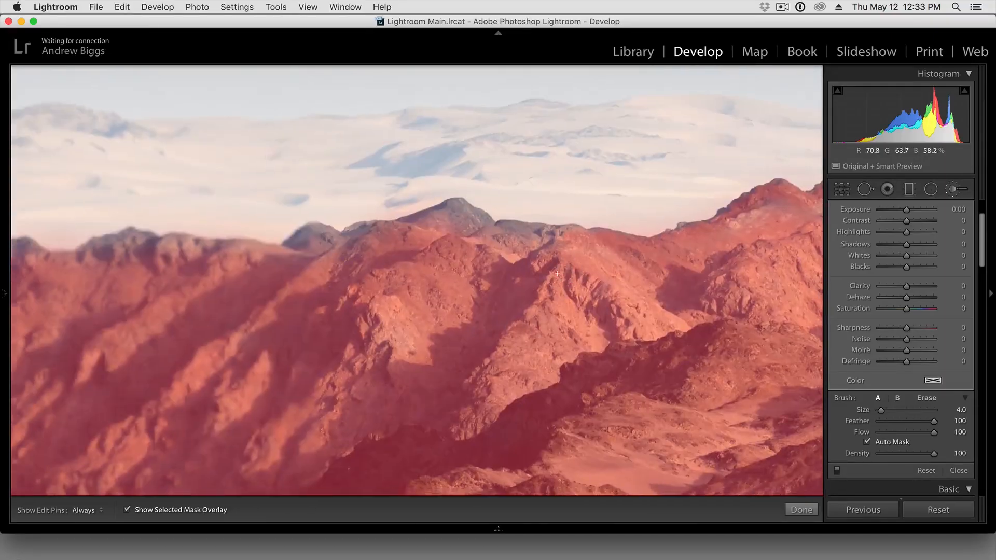
mouse_move(504, 231)
mouse_down()
mouse_move(453, 206)
mouse_move(351, 236)
mouse_move(305, 232)
mouse_move(253, 302)
mouse_move(484, 258)
mouse_move(499, 269)
mouse_move(579, 206)
mouse_up()
key(space)
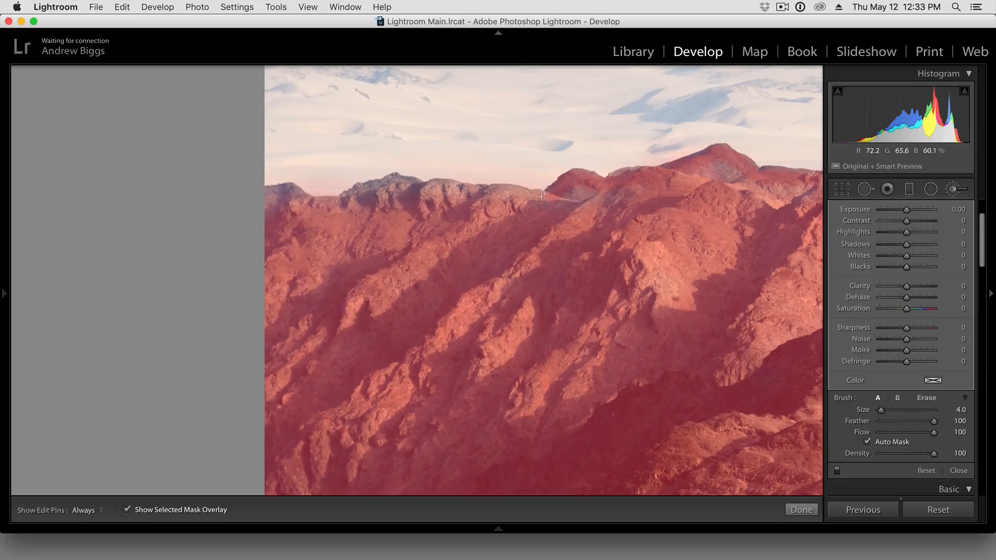
drag(471, 194, 367, 190)
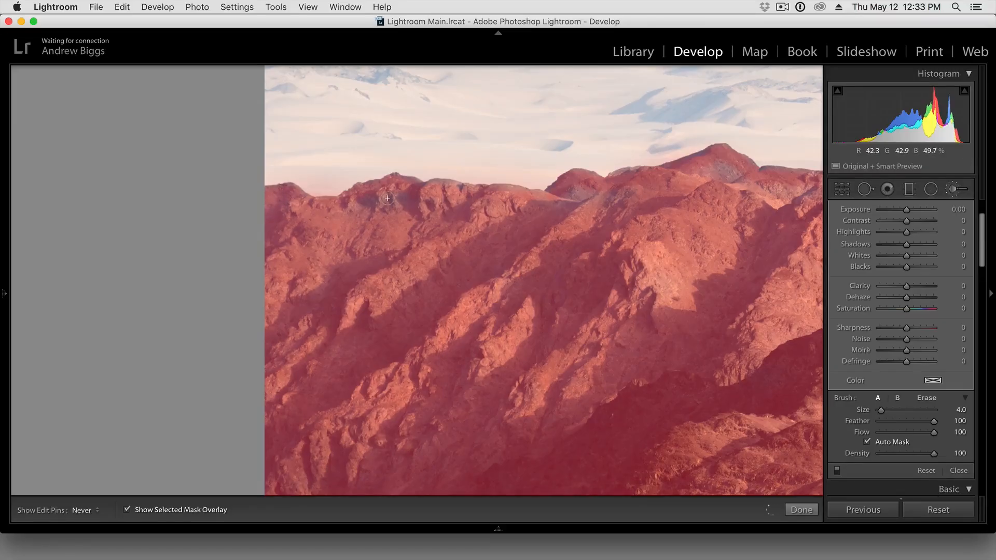
- Turn off Auto Mask and fill the gaps in the mask on the left-hand mountains, ending with the whole photo in view
key(h)
drag(758, 237, 621, 241)
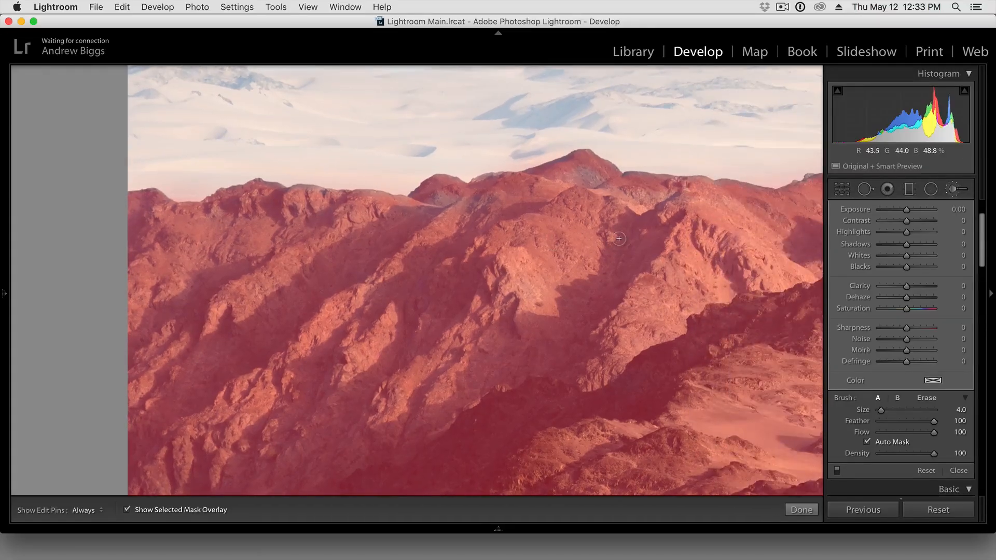
click(890, 440)
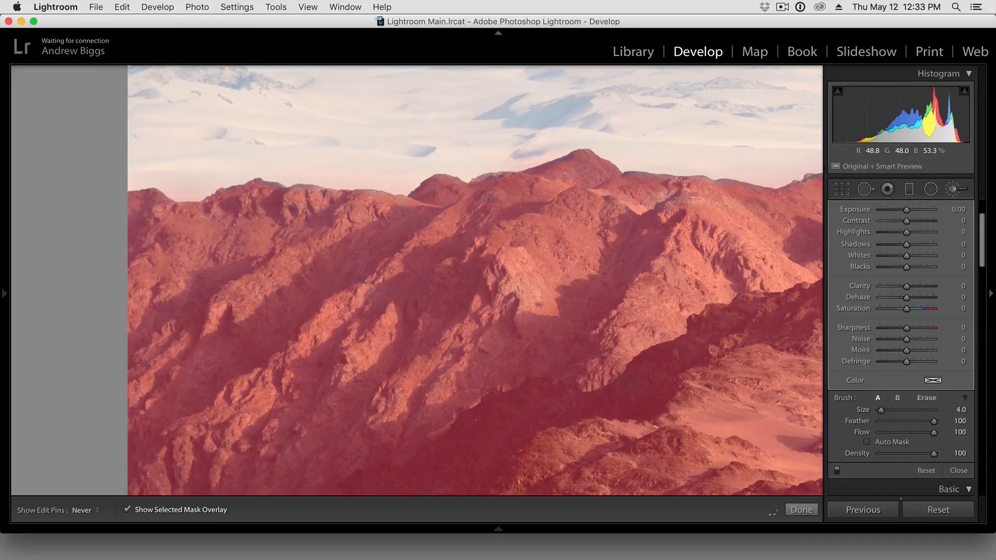
key(h)
key(z)
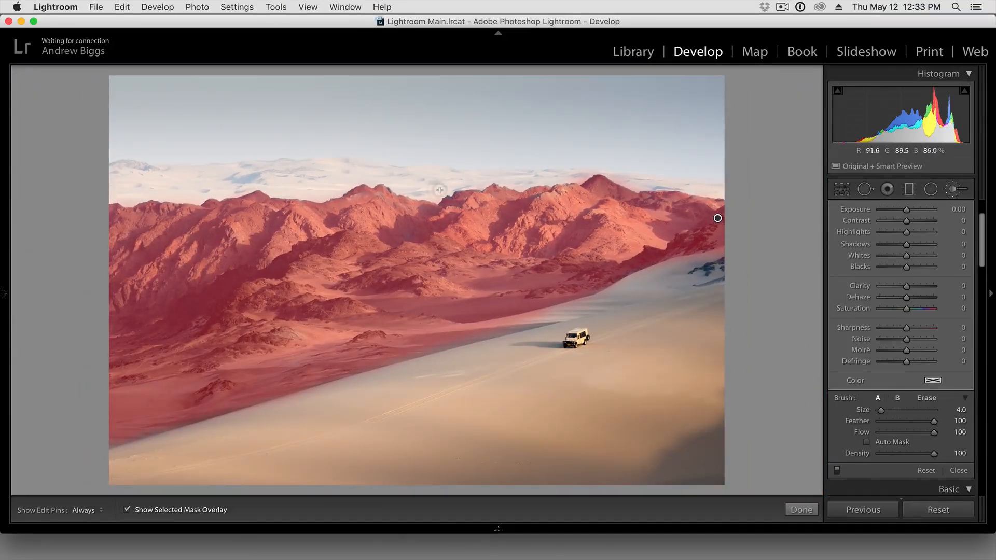
- Hide the selected mask overlay on the mountains
key(o)
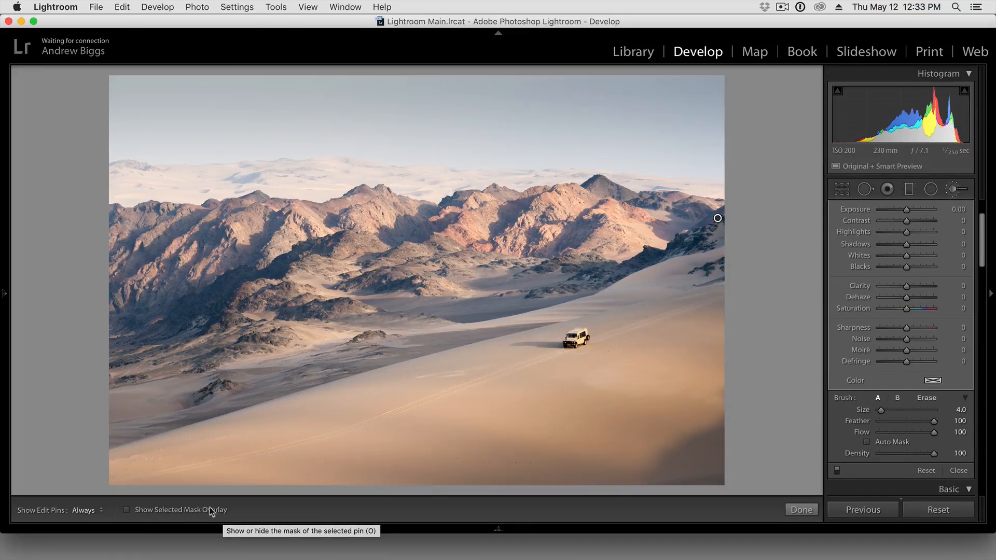
click(185, 512)
click(185, 512)
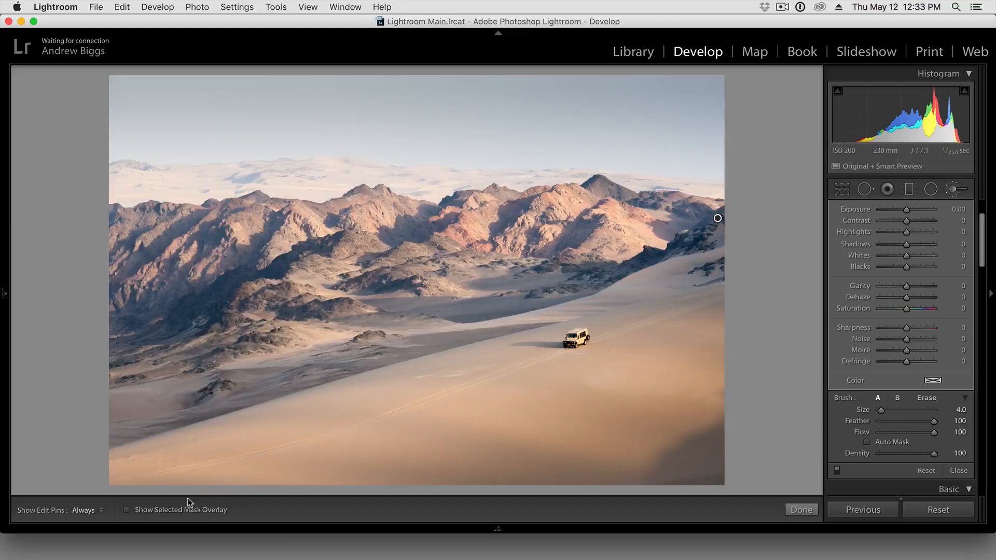
- Set the Clarity of the mountain brush mask to 15
scroll(906, 344, up, 3)
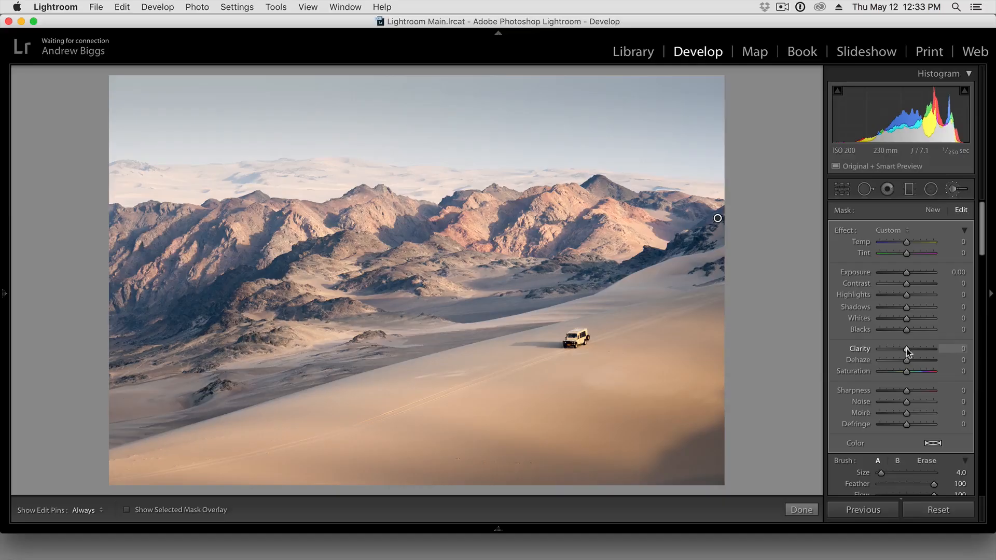
drag(905, 349, 920, 347)
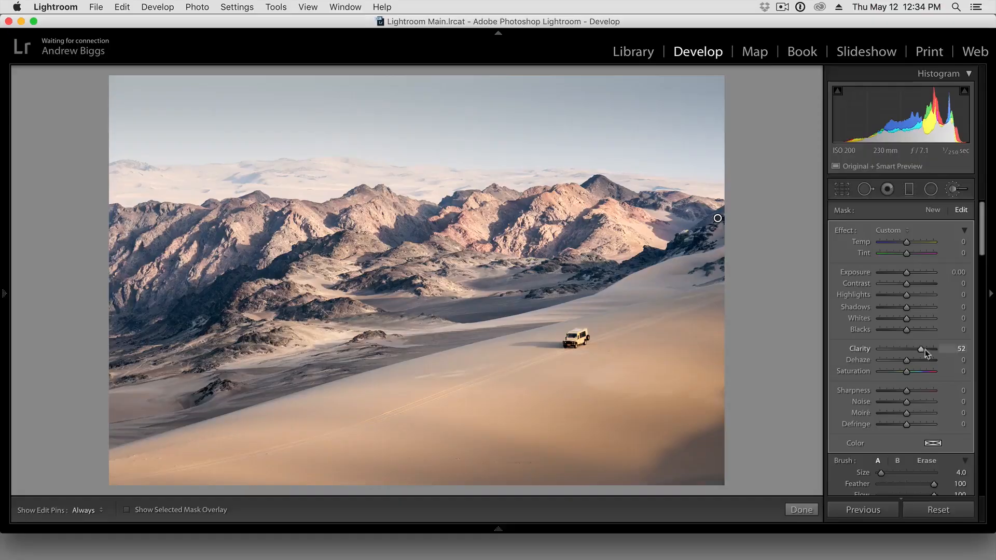
drag(925, 350, 912, 352)
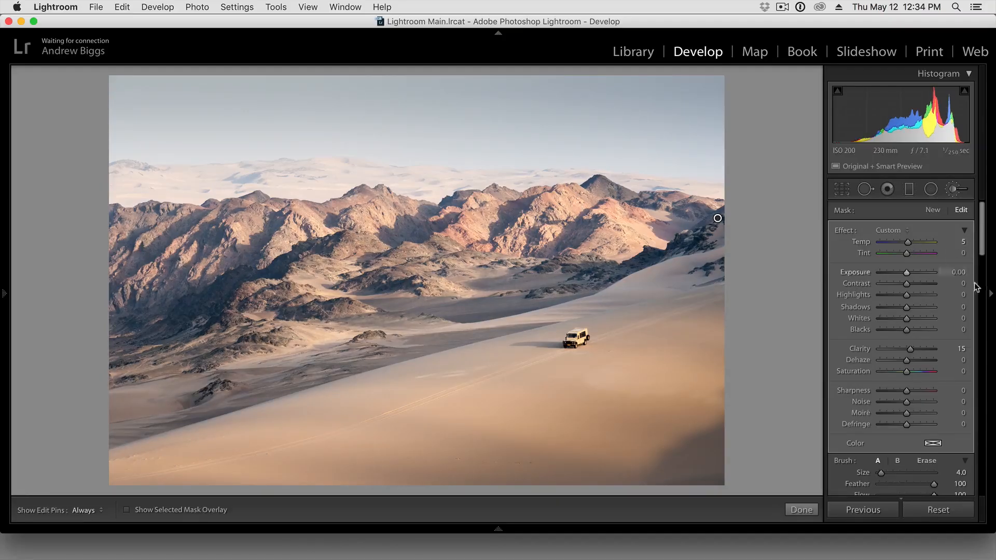
- Set the mountain brush mask's Temp to 4 and close the Adjustment Brush
click(966, 242)
text(4)
key(Tab)
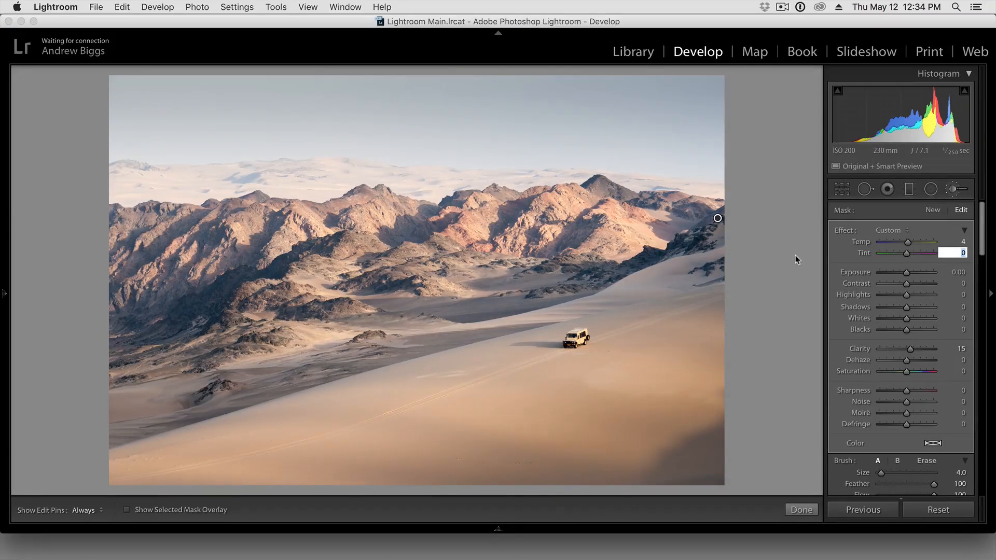
click(956, 189)
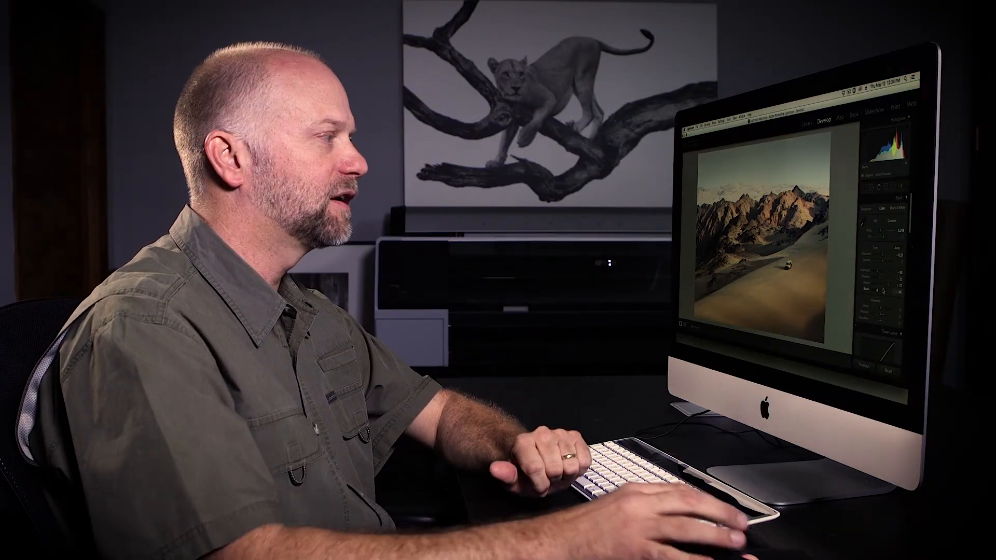
scroll(901, 271, down, 1)
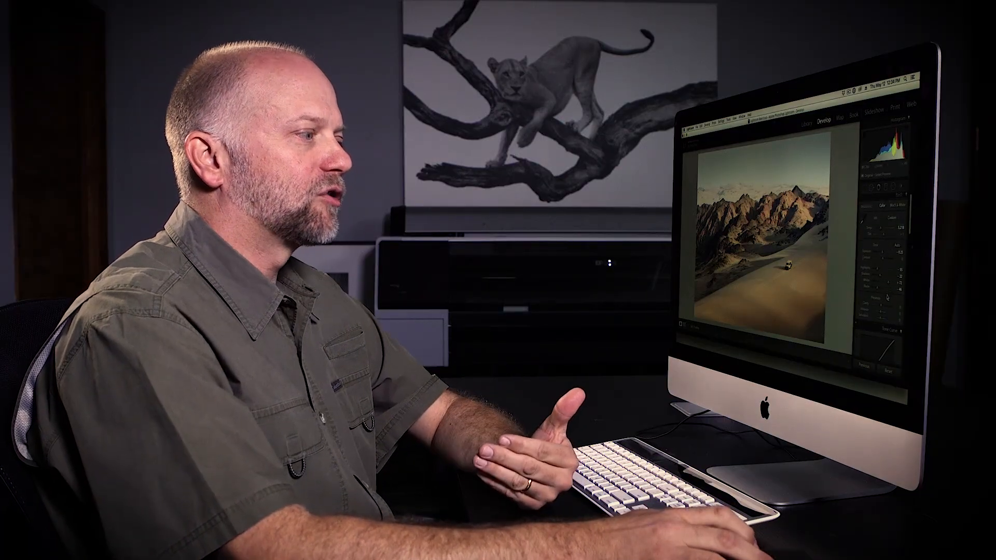